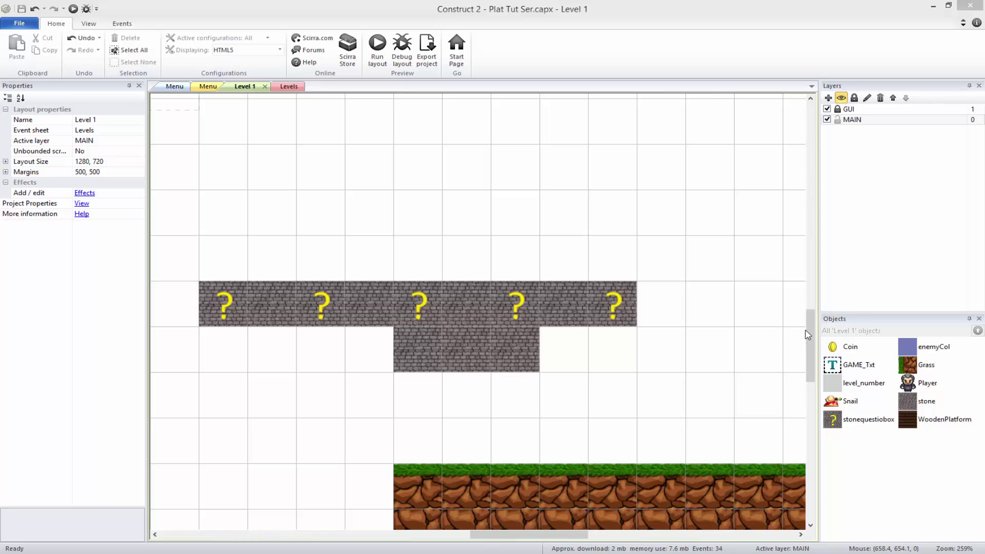
Step: Look over Level 1, from the player start to the question-block platform and the three stone blocks beneath it
middle_drag(444, 262, 672, 290)
middle_drag(374, 337, 657, 352)
ctrl+scroll(328, 385, down, 3)
middle_drag(359, 380, 642, 397)
middle_drag(506, 433, 589, 367)
middle_drag(754, 372, 460, 310)
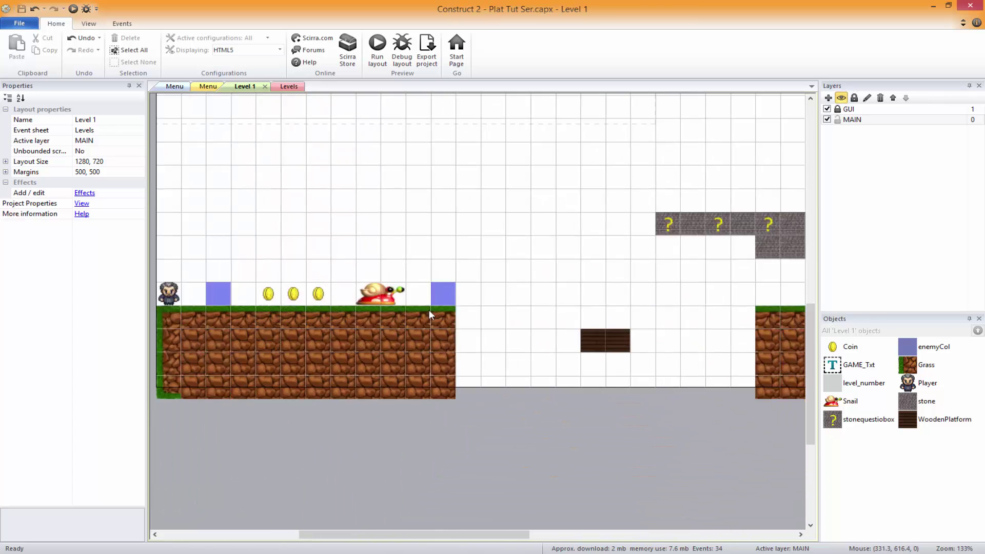
scroll(462, 314, right, 3)
ctrl+scroll(503, 315, up, 6)
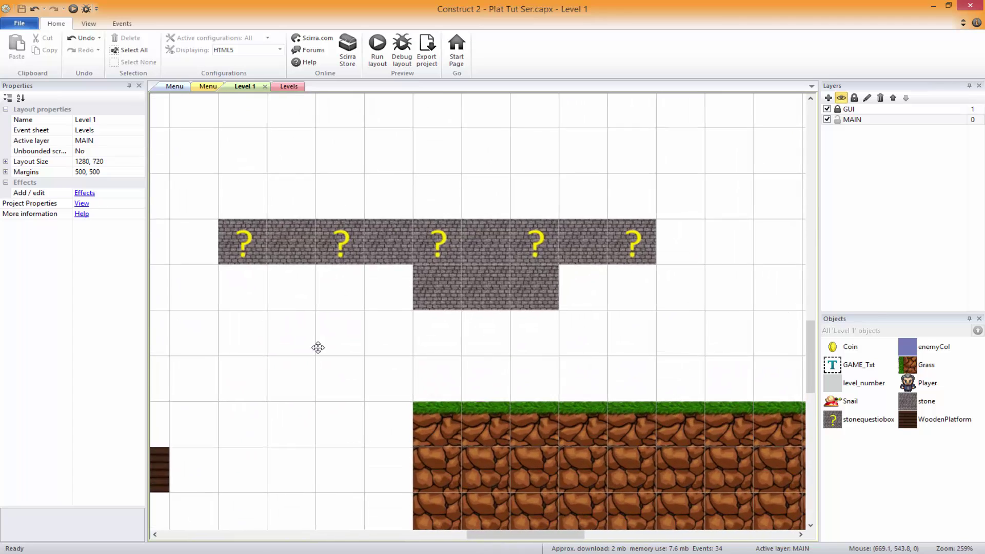
middle_drag(339, 363, 376, 407)
ctrl+scroll(376, 414, up, 4)
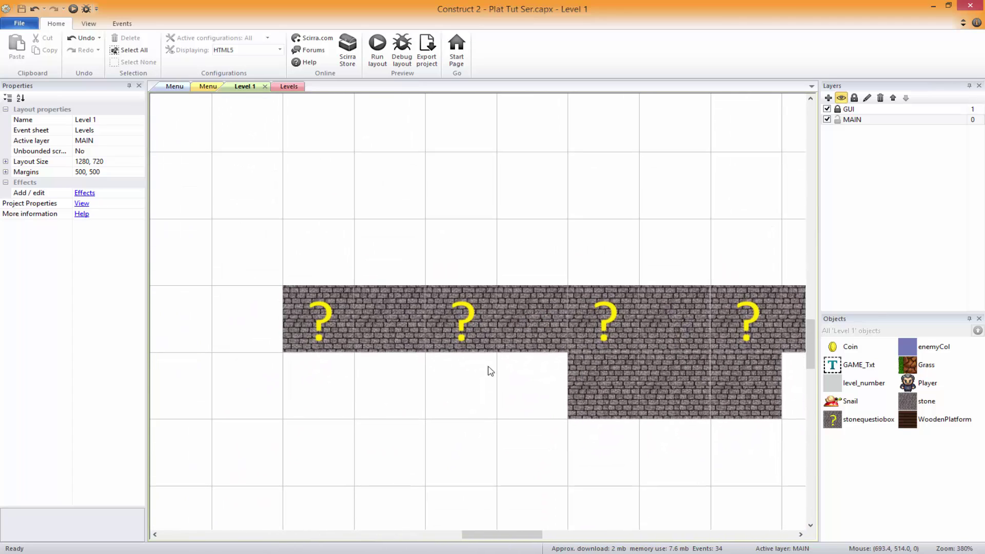
scroll(572, 330, right, 2)
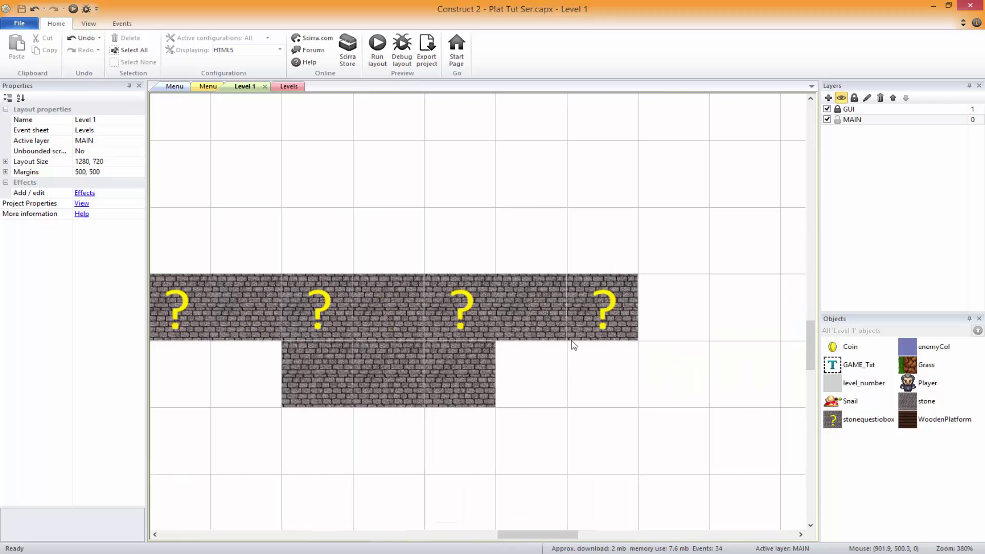
ctrl+scroll(533, 380, down, 1)
scroll(477, 370, left, 2)
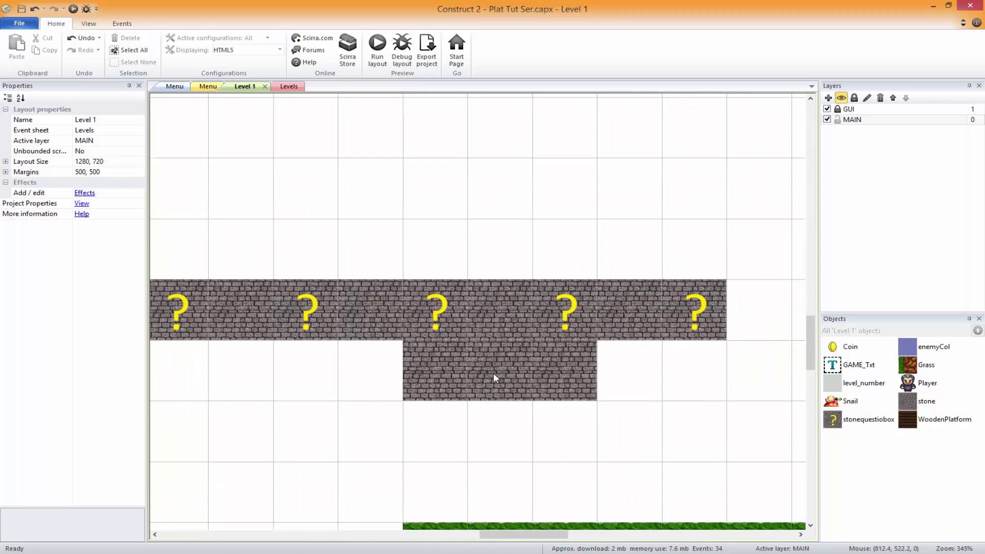
ctrl+scroll(492, 373, down, 1)
Step: Rearrange the platform into a single row above the grass, with the three lower stones first and the question-block row directly after them
middle_drag(491, 380, 513, 400)
right_click(586, 393)
right_click(552, 395)
right_click(488, 397)
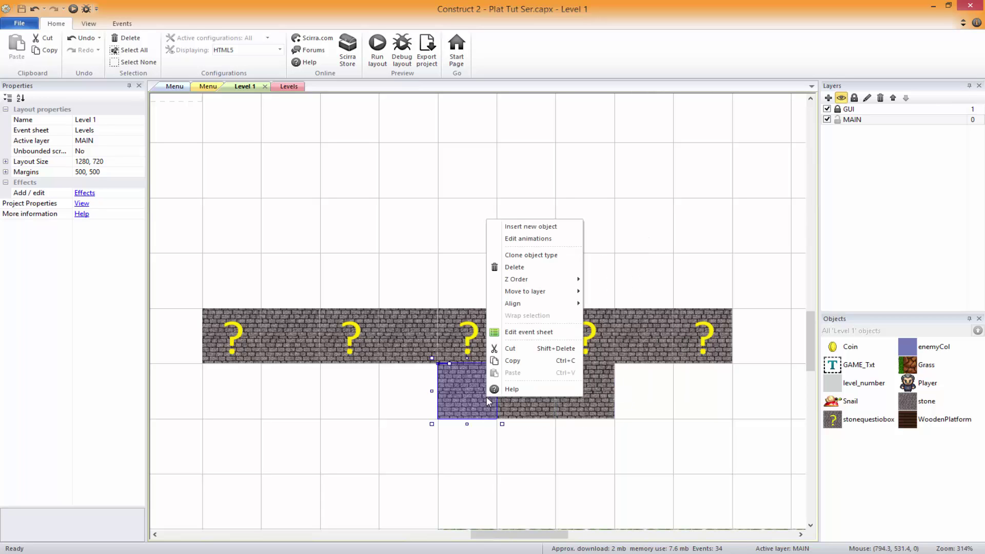
click(453, 446)
drag(187, 282, 723, 379)
ctrl+click(693, 353)
middle_drag(680, 411, 485, 324)
drag(528, 262, 852, 316)
middle_drag(852, 311, 765, 311)
click(635, 368)
Step: Extend the platform with four stone blocks after the last question block, up to the layout's edge, and save the project
ctrl+scroll(587, 389, down, 4)
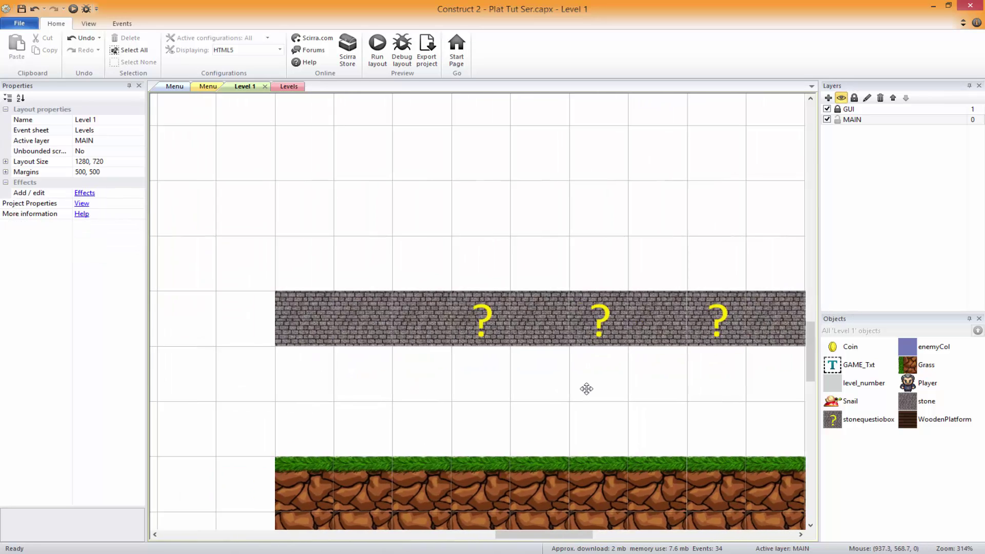
ctrl+scroll(282, 350, down, 2)
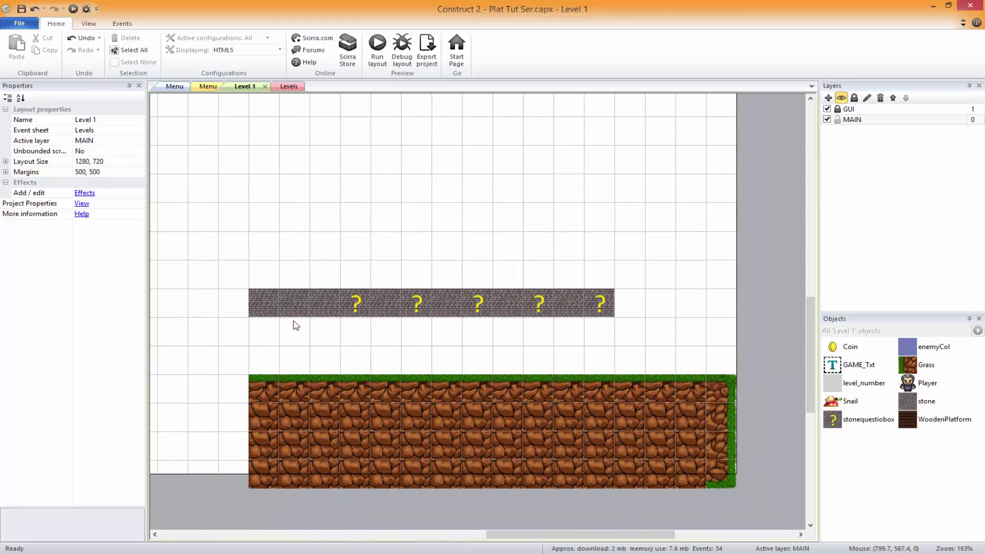
click(326, 307)
drag(325, 308, 707, 314)
click(674, 312)
click(669, 310)
click(723, 333)
click(652, 314)
mouse_move(610, 303)
mouse_down()
mouse_move(623, 319)
mouse_move(595, 308)
mouse_up()
click(596, 363)
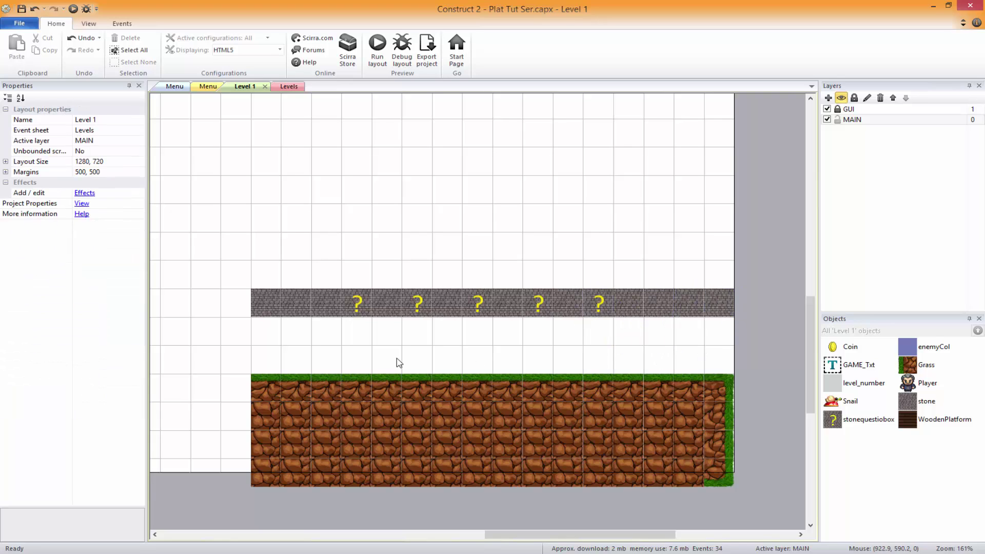
key(ctrl+s)
Step: Add a sixth question block two tiles after the fifth one, replacing the stone block there
middle_drag(469, 298, 507, 324)
ctrl+drag(649, 341, 697, 325)
click(695, 325)
key(Delete)
click(697, 383)
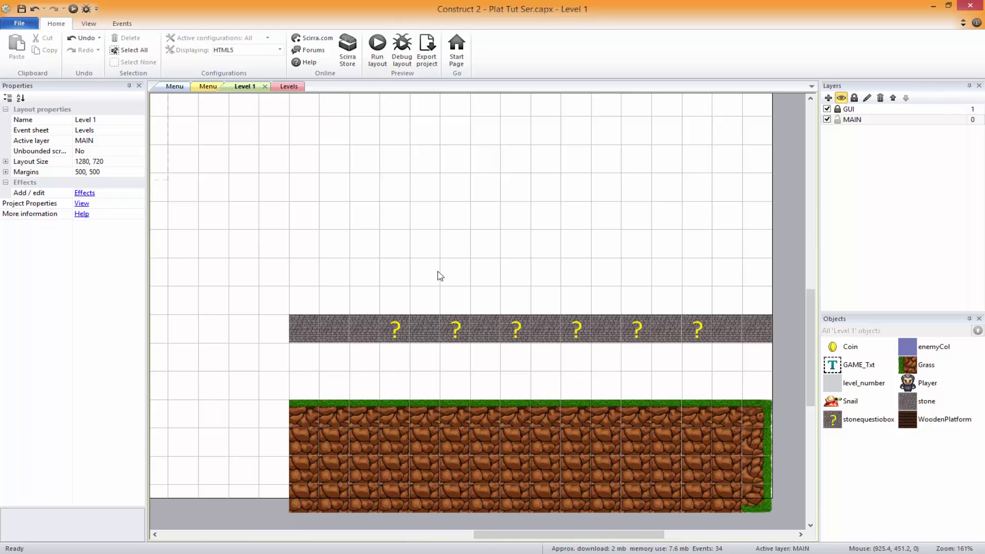
Step: Review the Player and Snail collision events and their falling and Y < Snail.Y conditions in the Levels event sheet
click(287, 86)
scroll(329, 453, down, 3)
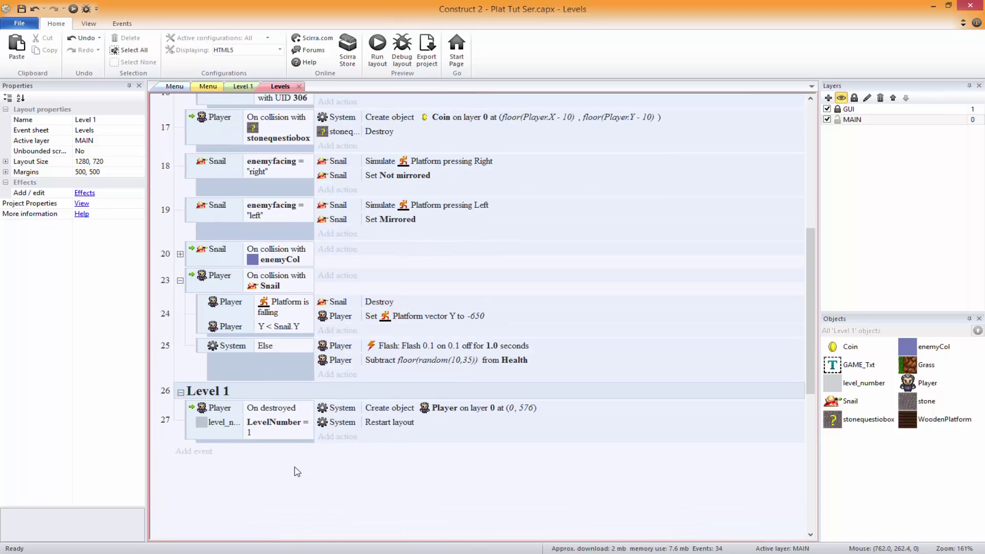
click(280, 318)
click(271, 286)
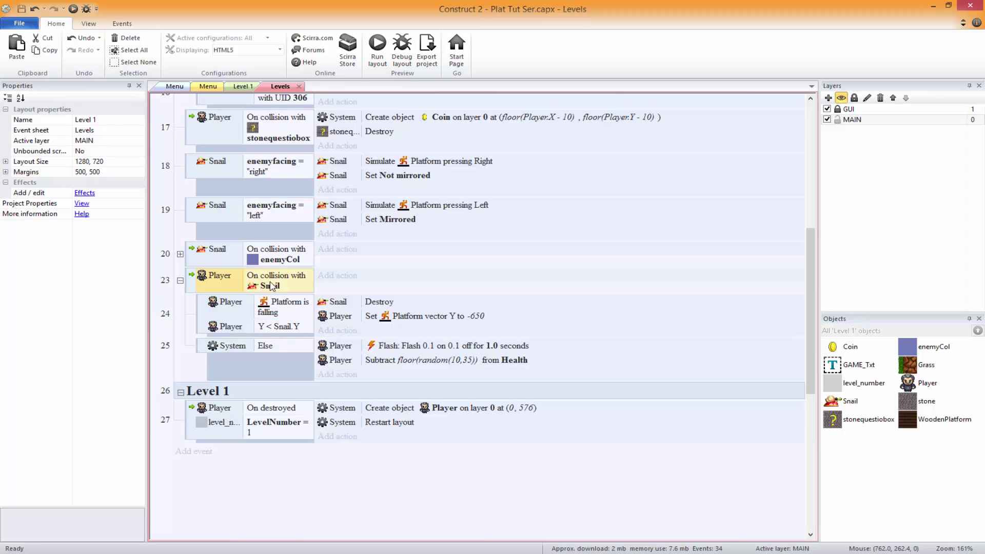
click(270, 314)
click(274, 327)
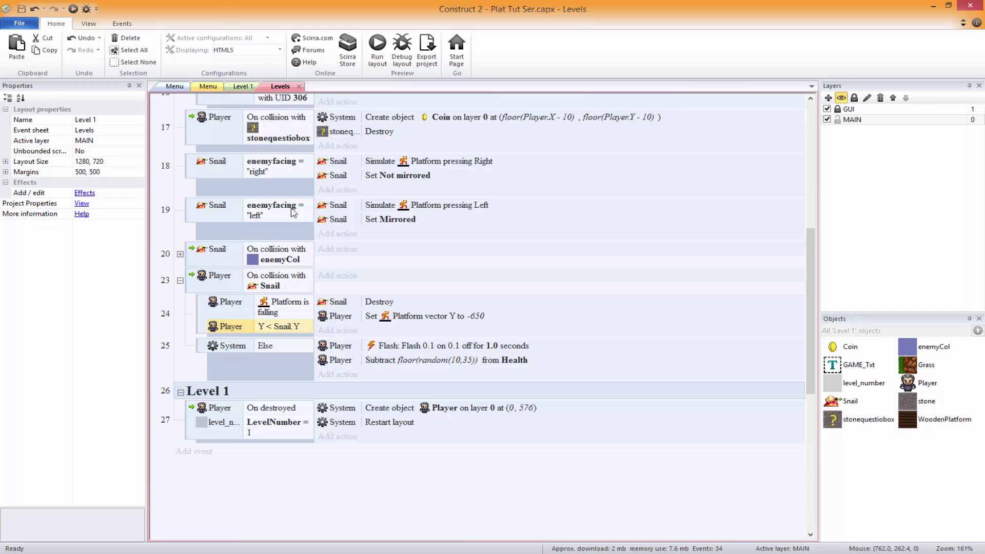
scroll(277, 291, up, 1)
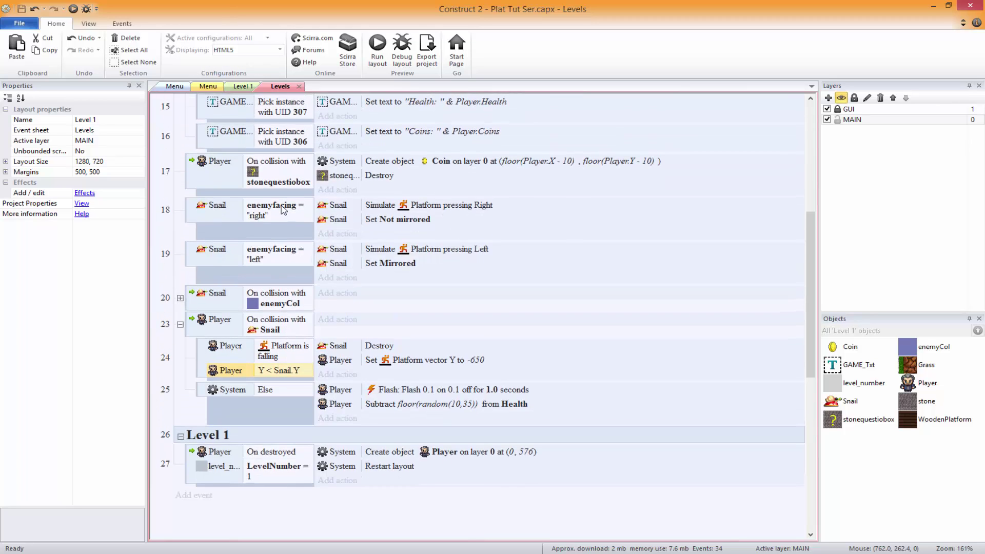
Step: Add the Platform behavior to the Coin object in Level 1
click(242, 86)
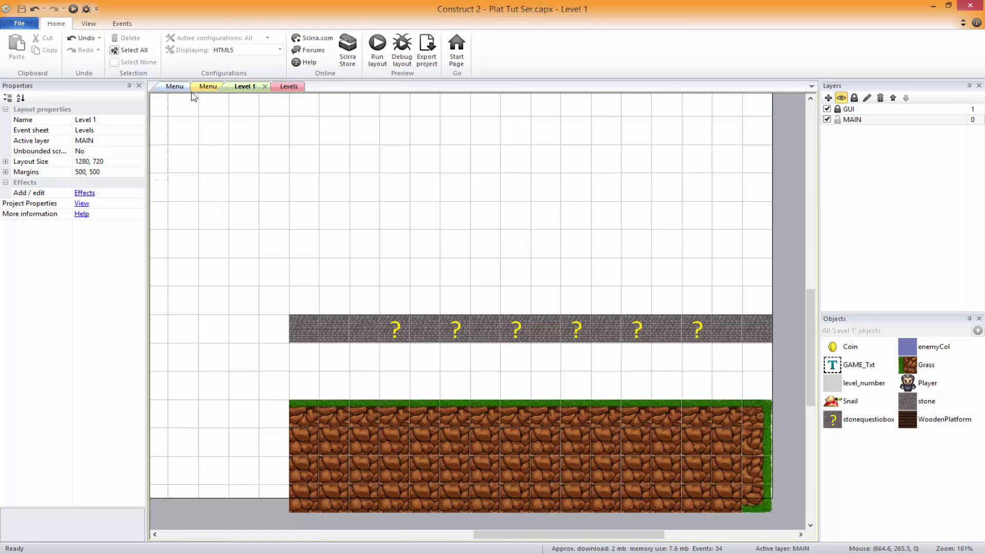
scroll(277, 315, left, 10)
click(292, 405)
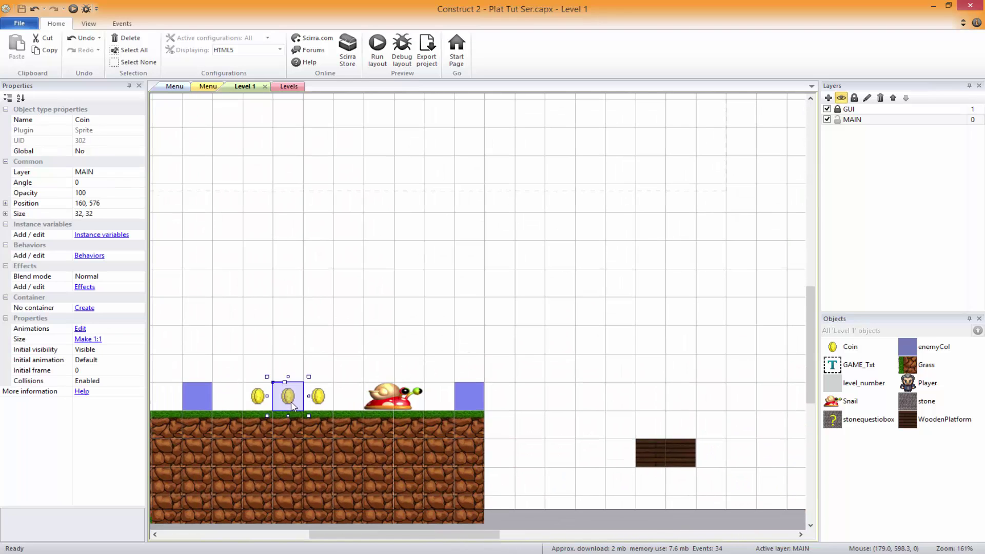
click(91, 260)
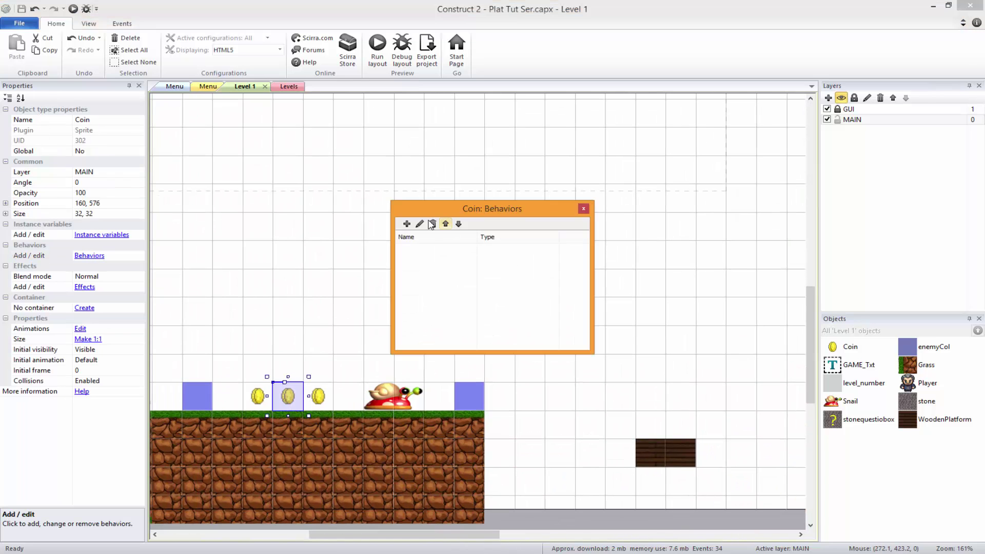
click(406, 225)
double_click(517, 333)
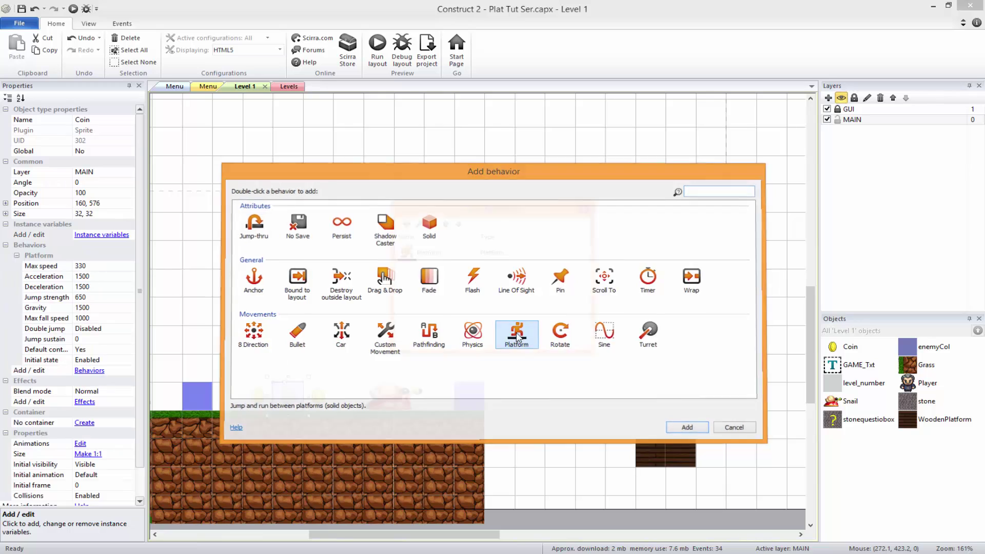
click(583, 208)
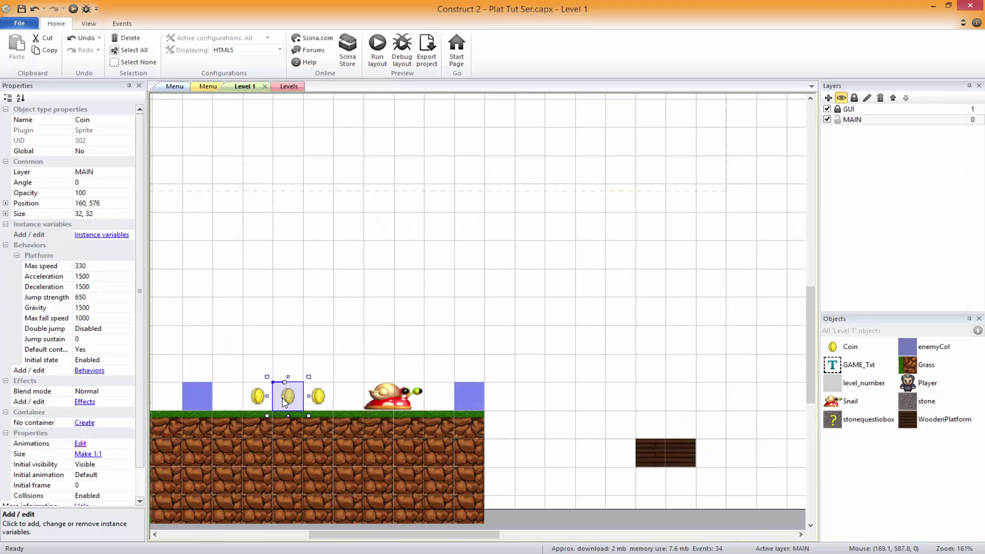
Step: Set the default controls of the Coin's Platform behavior to No
click(106, 350)
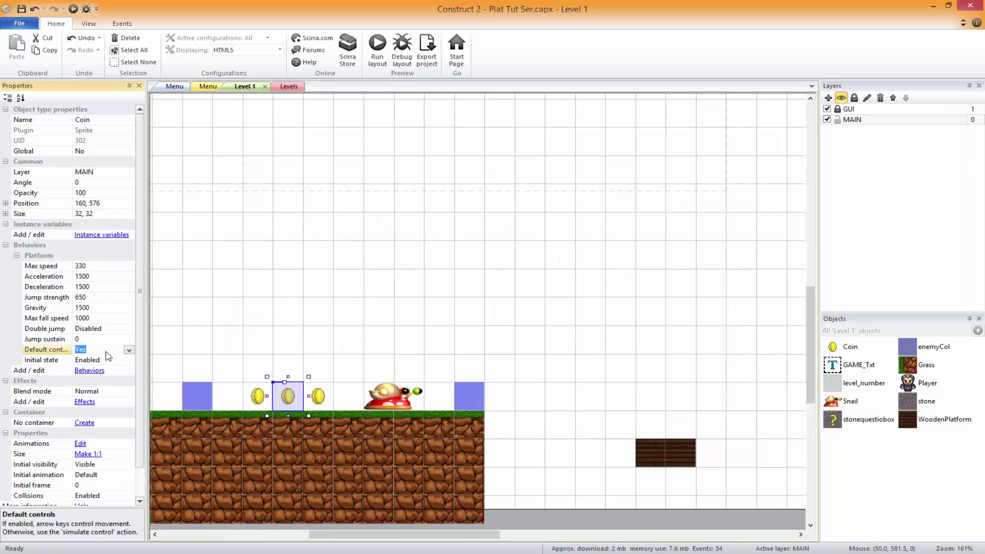
click(106, 265)
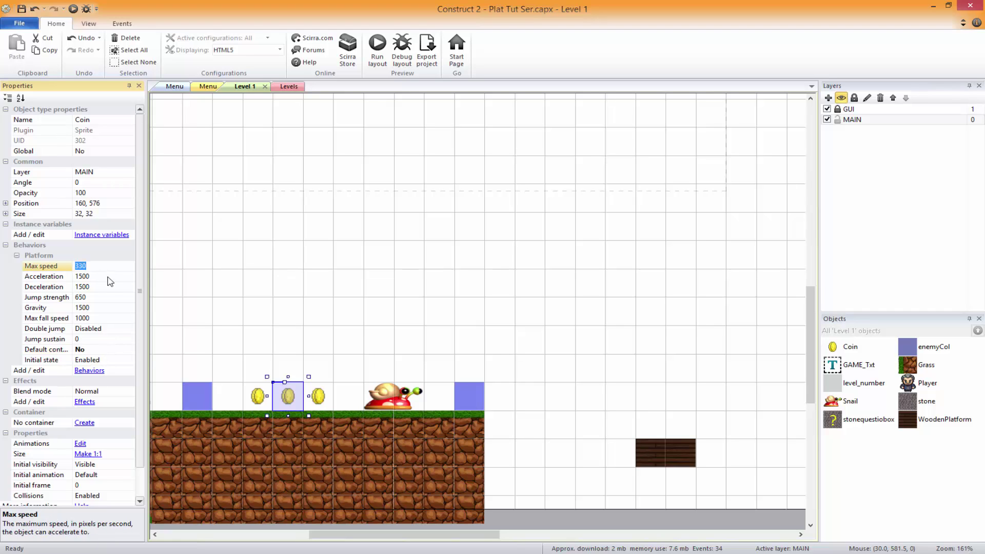
click(341, 293)
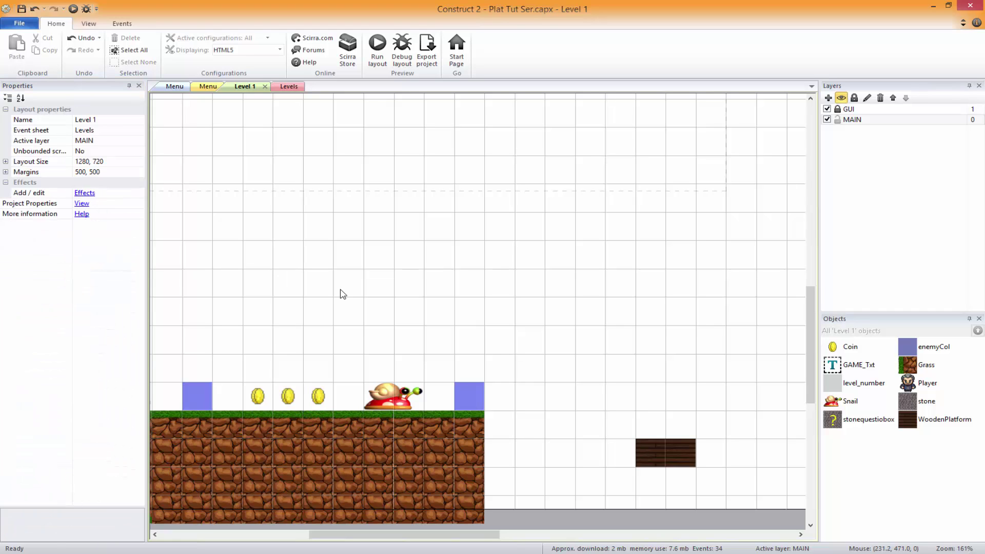
middle_drag(308, 347, 523, 356)
middle_drag(605, 368, 279, 300)
middle_drag(756, 331, 453, 321)
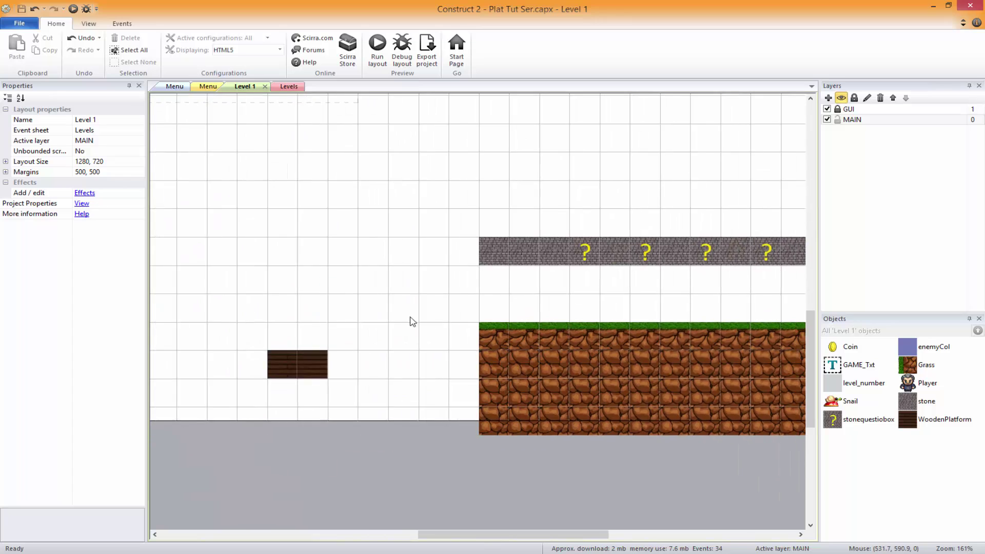
middle_drag(689, 310, 374, 324)
middle_drag(155, 336, 367, 311)
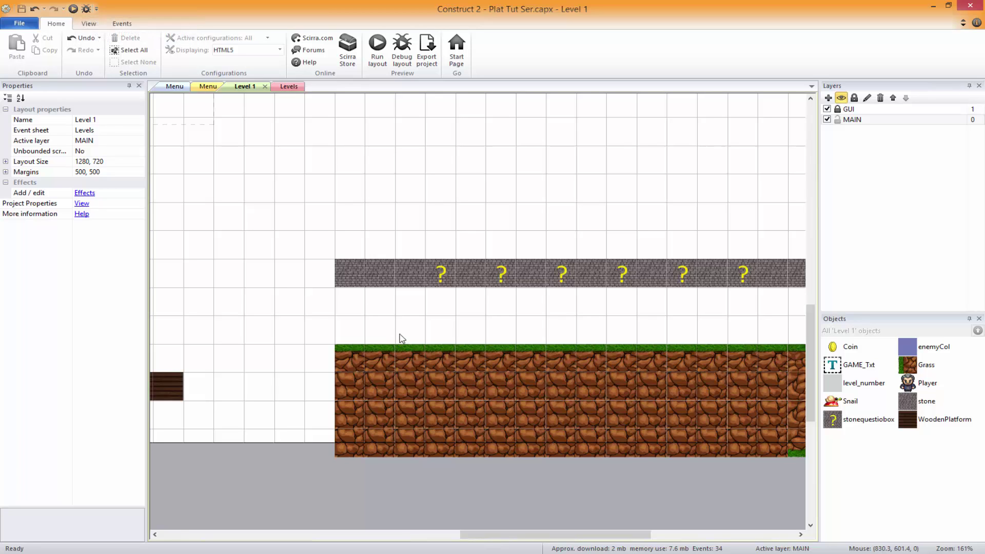
middle_drag(446, 314, 422, 297)
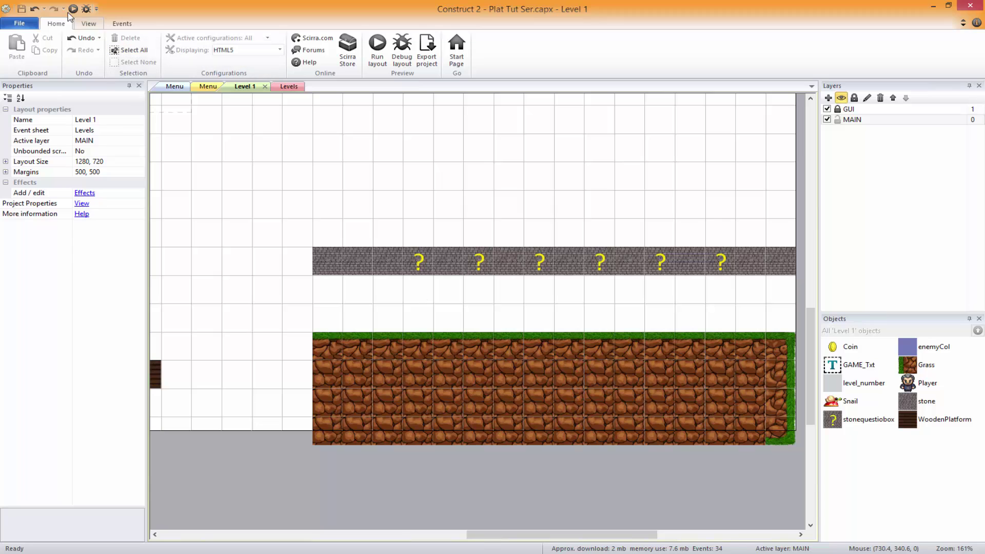
Step: Move the Player onto the first grass tile beneath the start of the question-block platform
middle_drag(220, 359, 628, 351)
middle_drag(266, 310, 440, 315)
drag(184, 316, 725, 314)
middle_drag(746, 365, 277, 291)
drag(265, 243, 508, 258)
ctrl+scroll(528, 303, down, 4)
ctrl+scroll(560, 431, up, 3)
ctrl+scroll(422, 336, up, 2)
shift+scroll(397, 341, left, 2)
drag(398, 341, 349, 352)
shift+scroll(556, 381, left, 5)
mouse_move(444, 399)
mouse_down()
mouse_move(419, 389)
mouse_move(445, 399)
mouse_up()
click(500, 413)
shift+scroll(593, 400, right, 5)
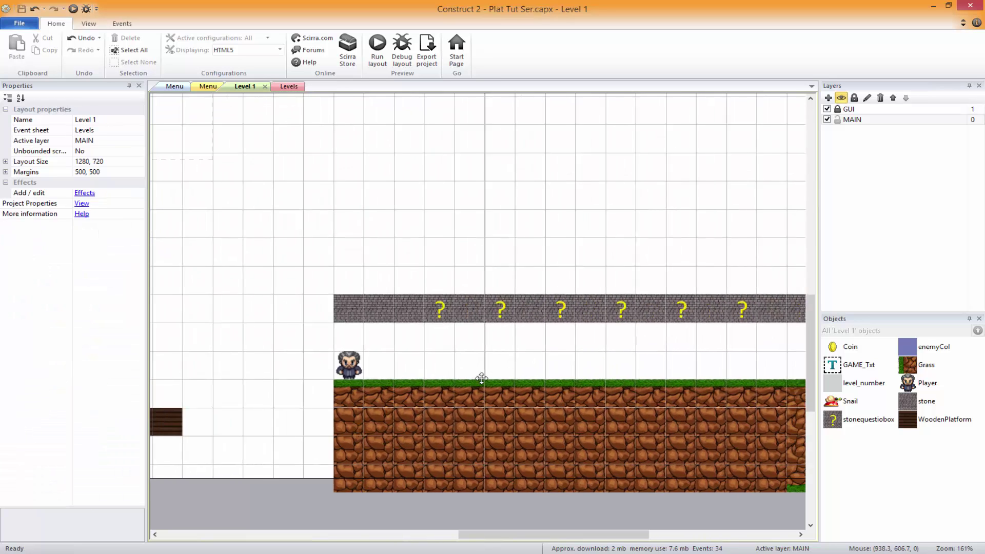
shift+scroll(566, 379, right, 2)
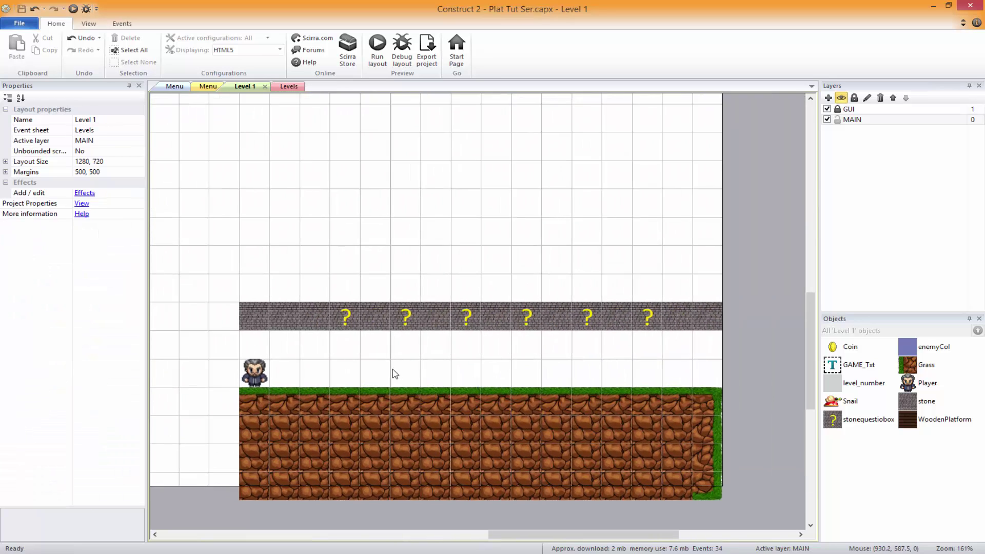
Step: Run the layout and jump the player into each of the six question blocks to collect their coins
click(73, 9)
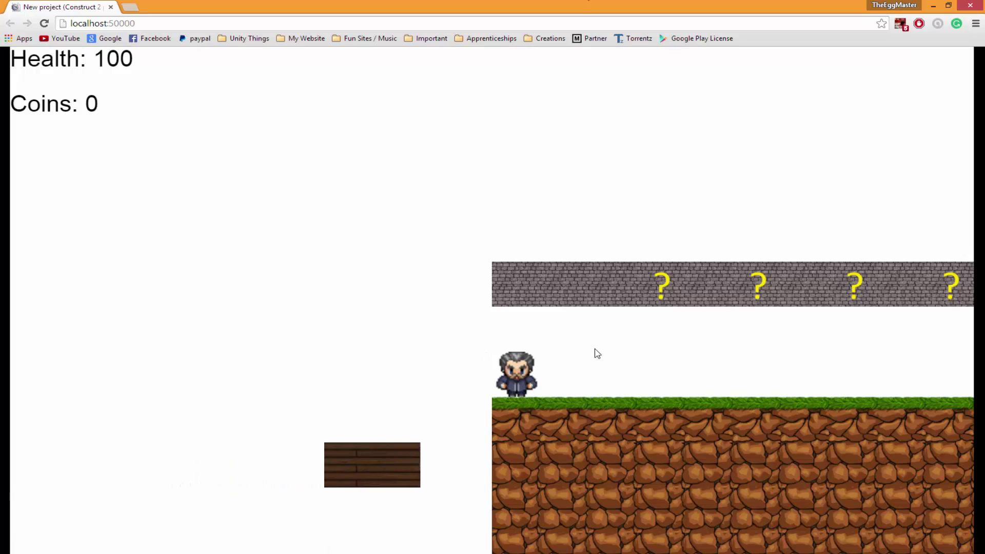
key(Right)
key(Right)
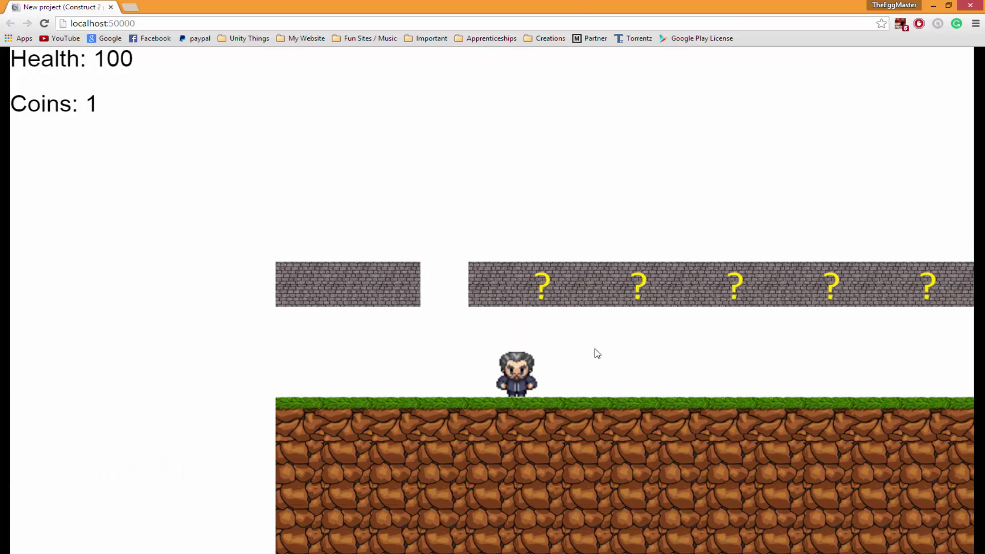
key(Up)
key(Right)
key(Up)
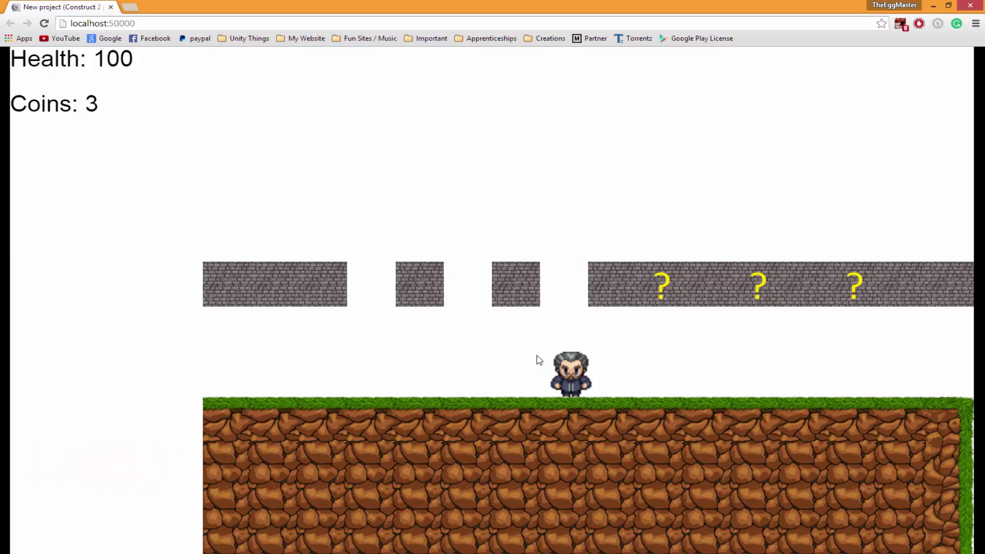
key(Right)
key(Up)
key(Right)
key(Right)
key(Up)
Step: Jump through the gap onto the stone platform and move the player back and forth across the remaining blocks
key(Right)
key(Up)
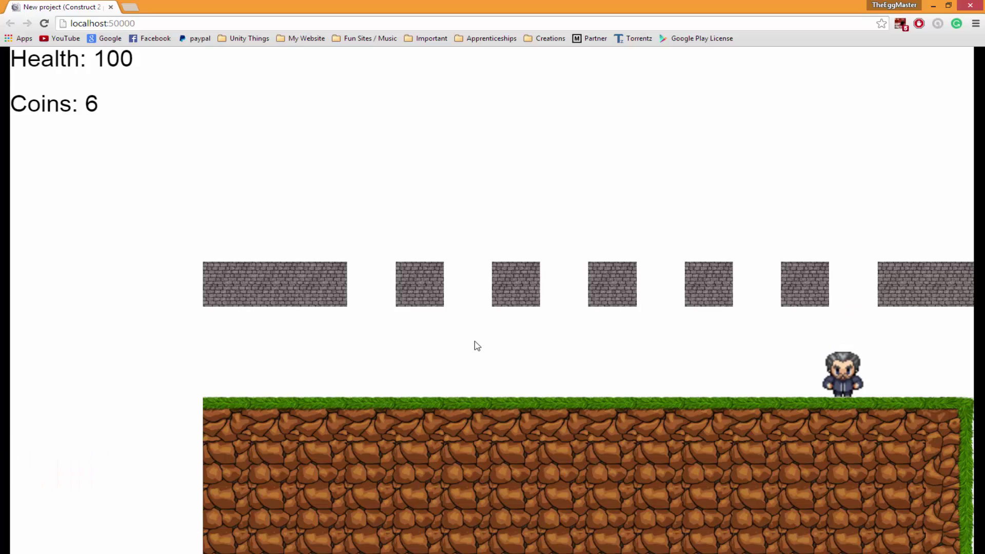
key(Up)
key(Right)
key(Left)
key(Up)
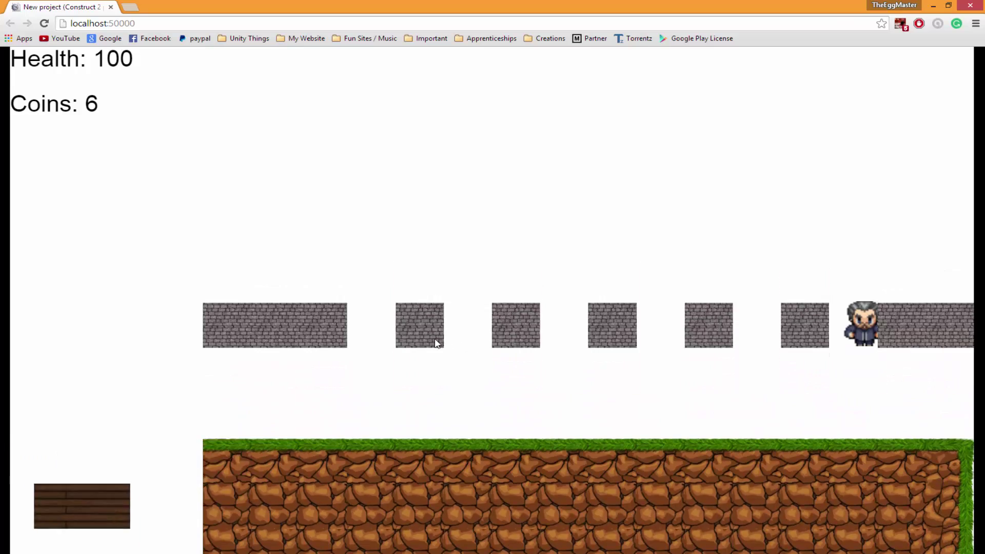
key(Right)
key(Left)
key(Right)
key(Up)
key(Left)
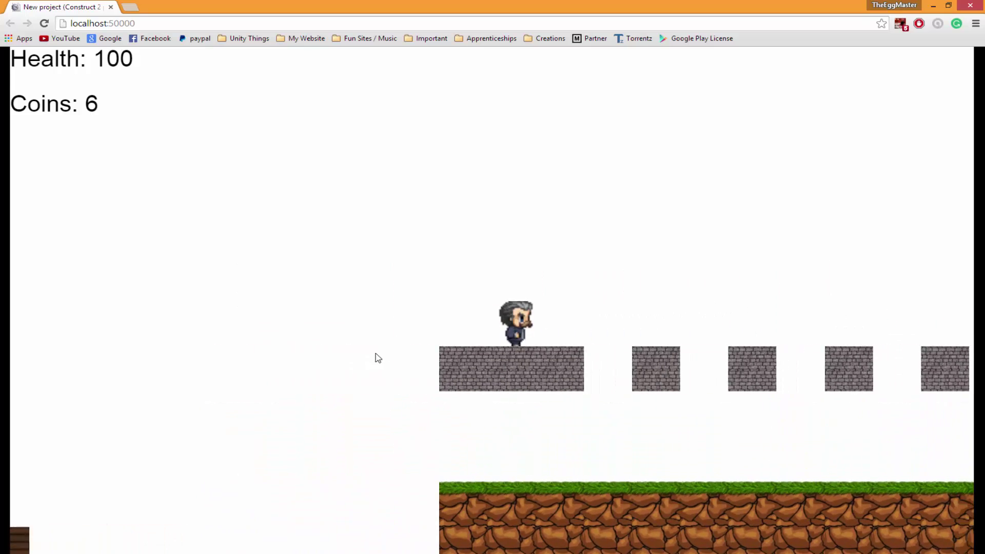
key(Right)
key(Left)
key(Left)
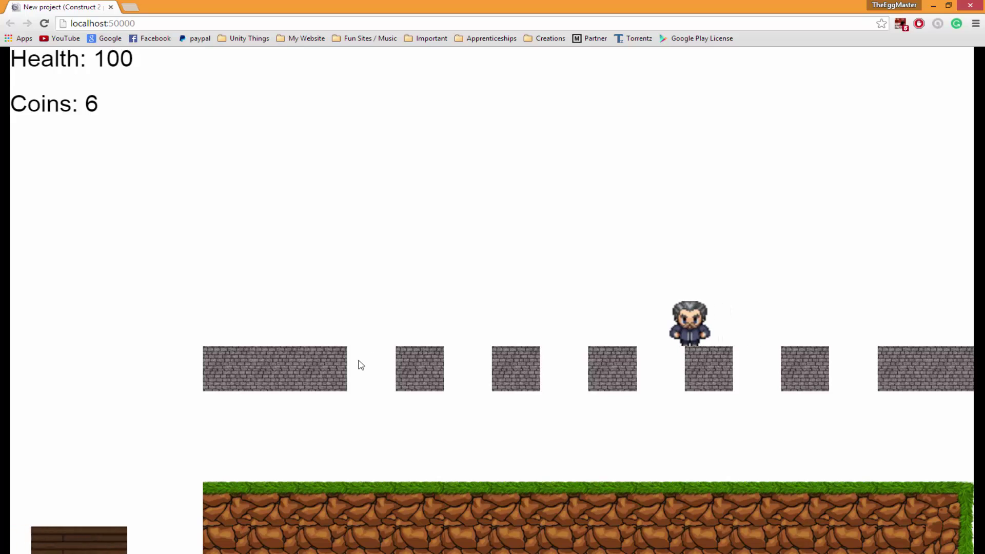
key(Left)
key(Up)
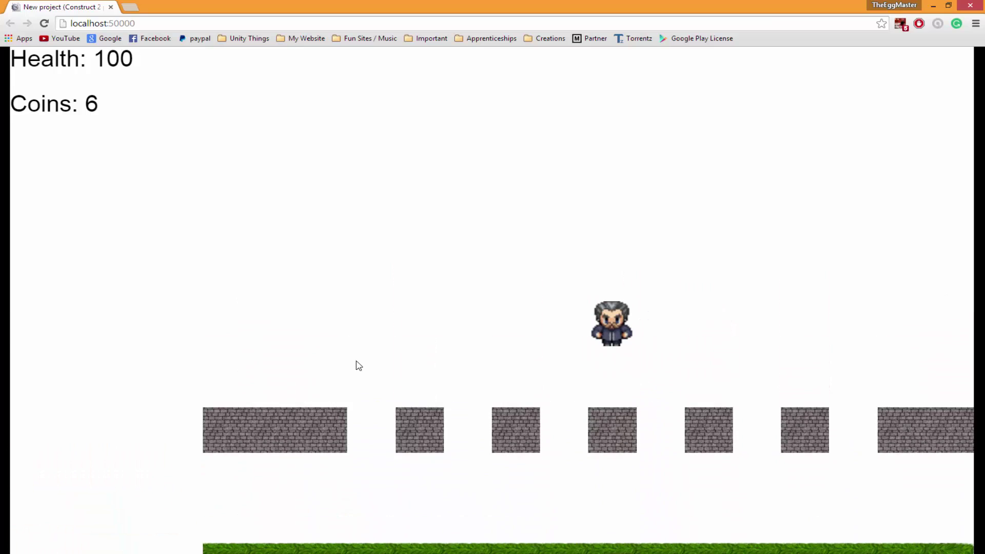
Step: Move and jump the player among the separated stone blocks, drop back to the grass, and close the preview
key(Right)
key(Left)
key(Up)
key(Left)
key(Right)
key(Up)
key(Left)
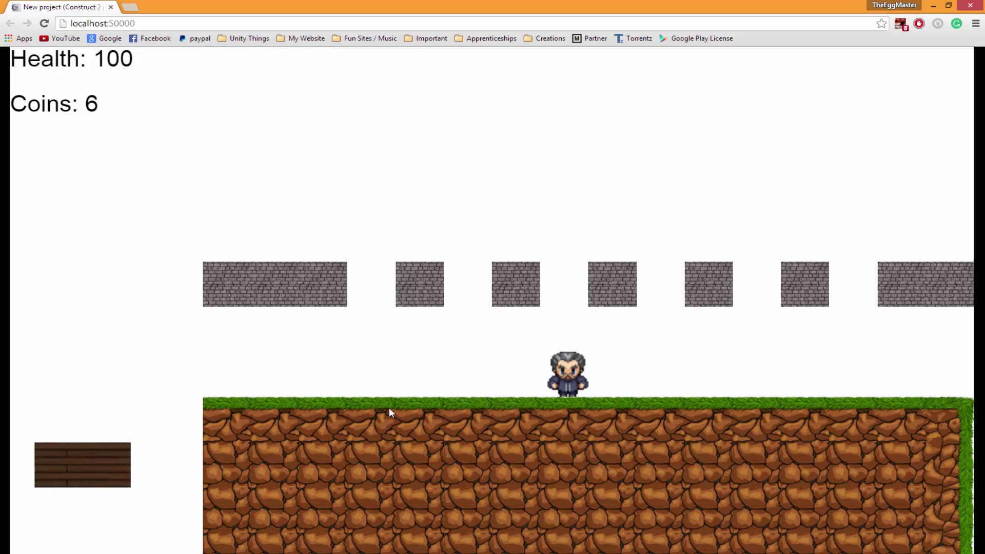
click(110, 7)
Step: Open the Levels event sheet at its final events
scroll(328, 282, left, 3)
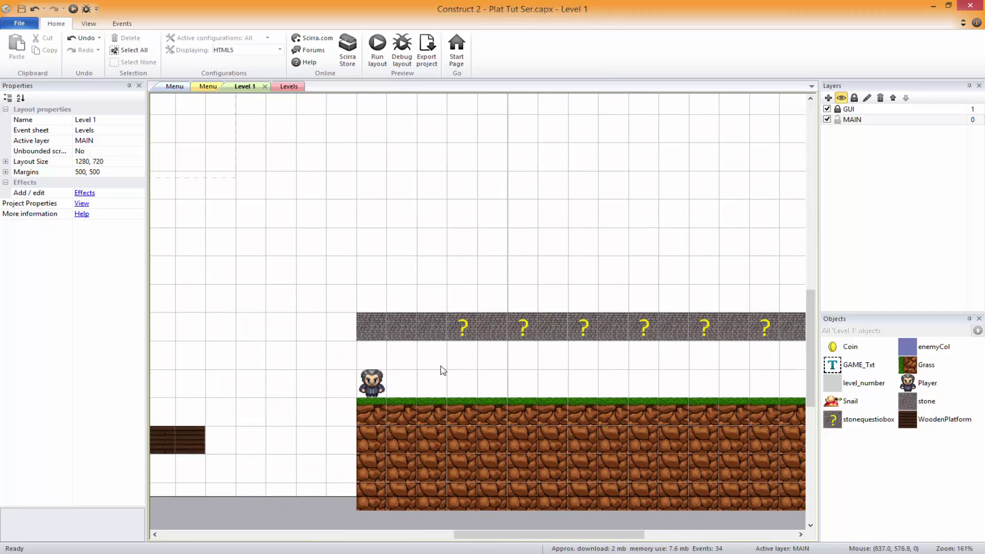
ctrl+scroll(443, 371, up, 8)
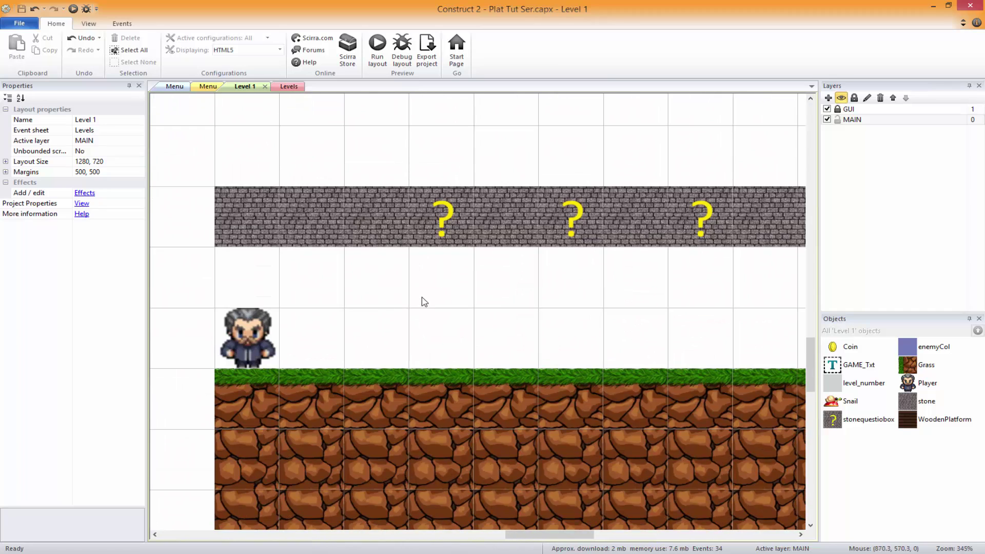
middle_drag(430, 307, 451, 326)
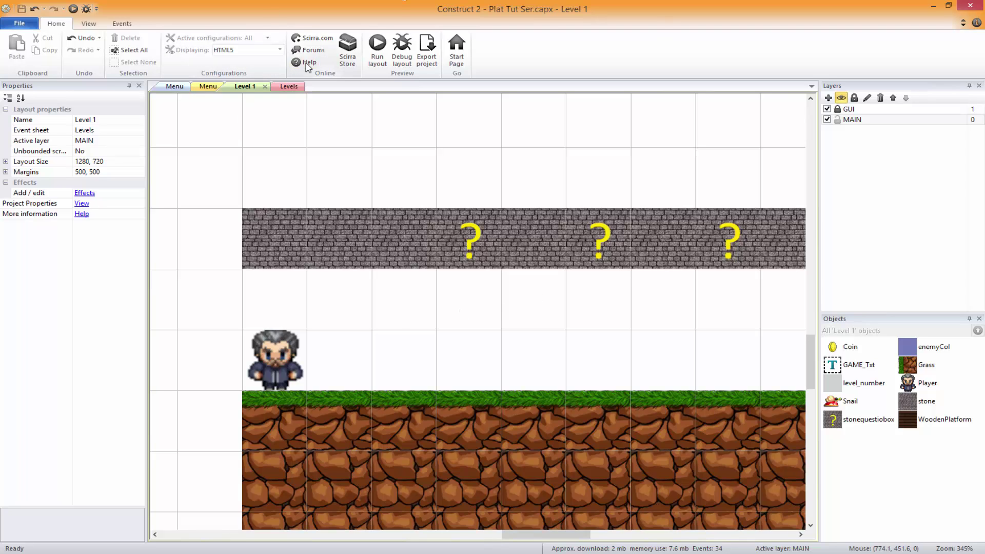
click(288, 86)
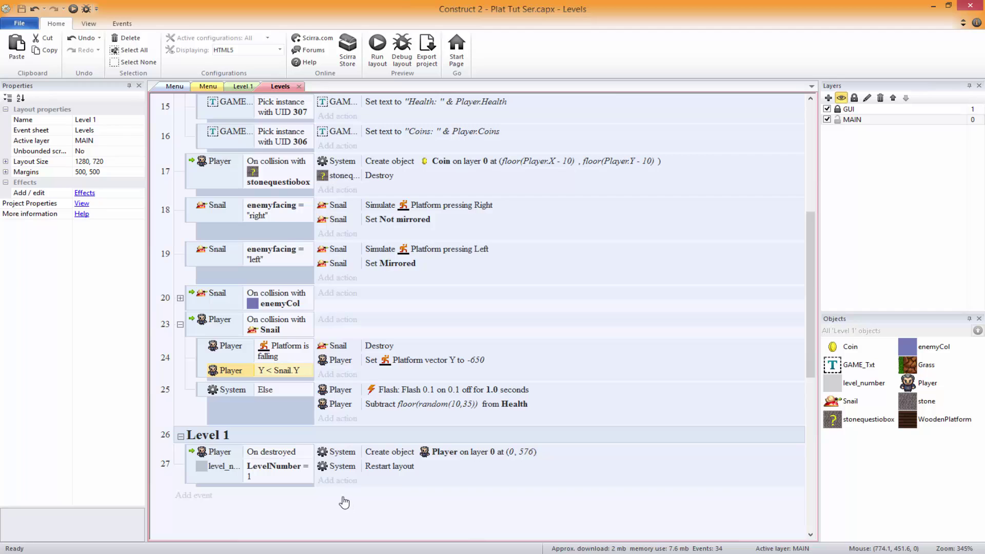
scroll(329, 513, down, 3)
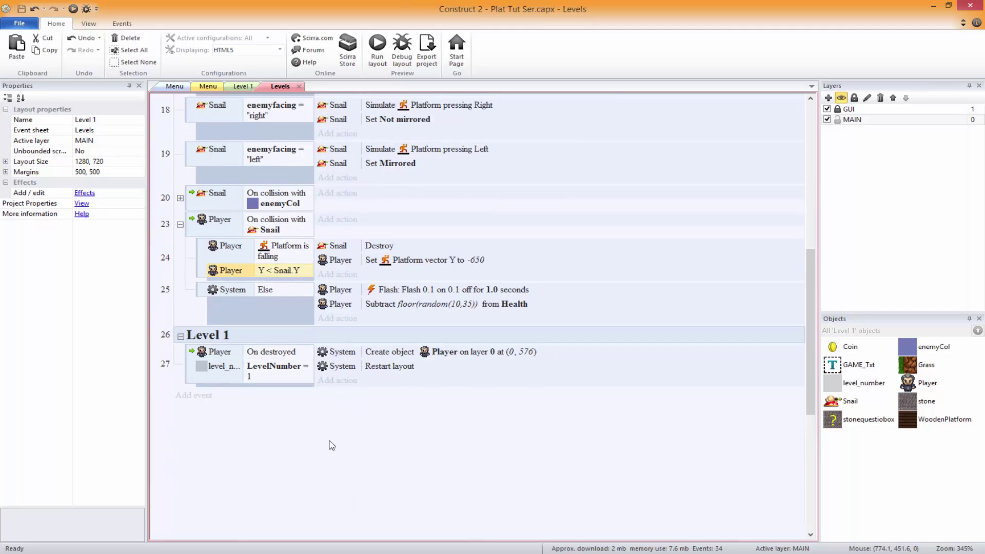
click(190, 395)
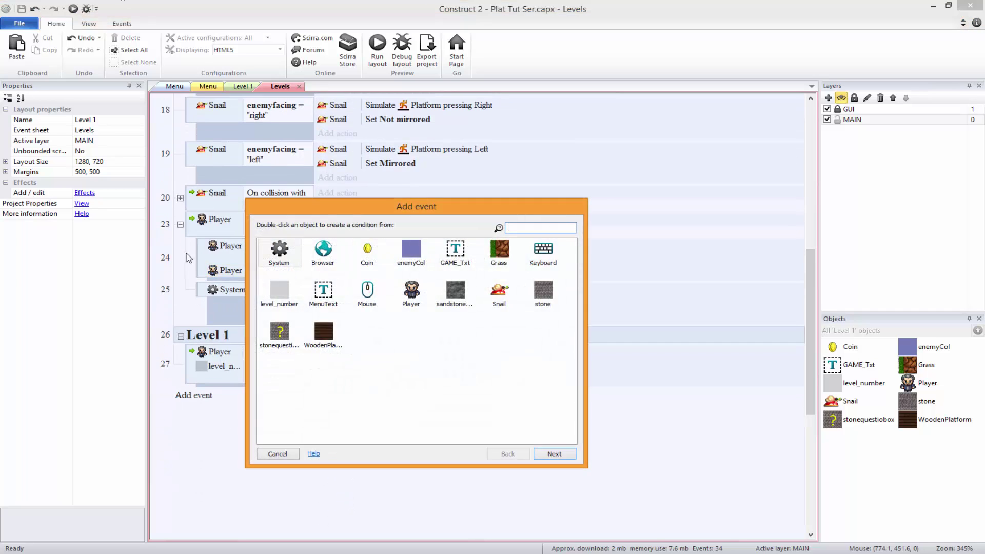
click(353, 341)
click(366, 250)
click(397, 355)
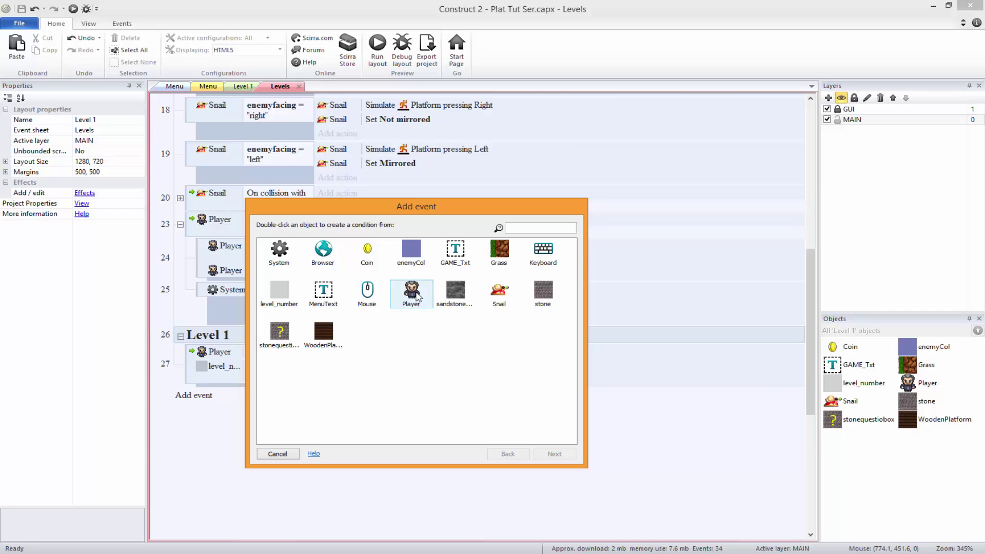
key(Escape)
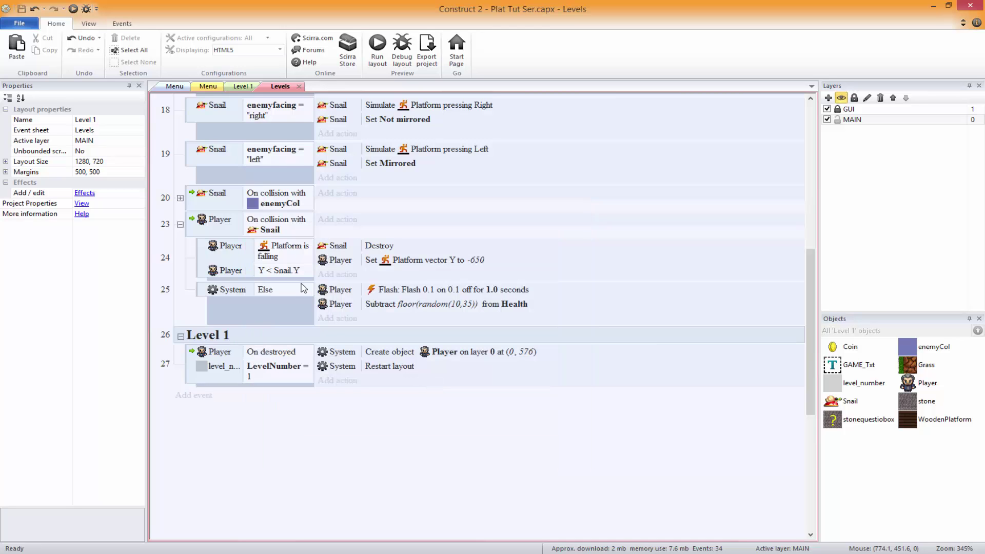
scroll(219, 252, up, 3)
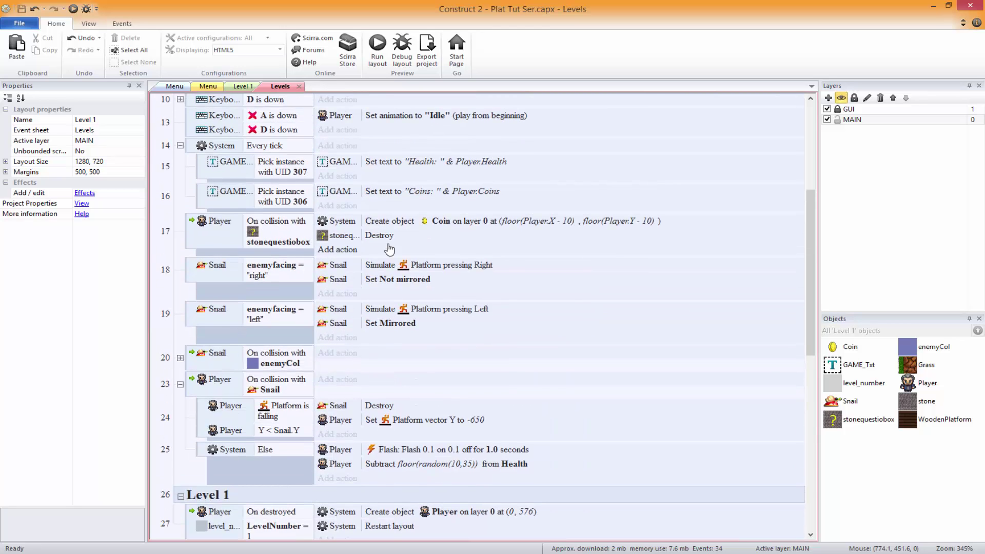
click(394, 223)
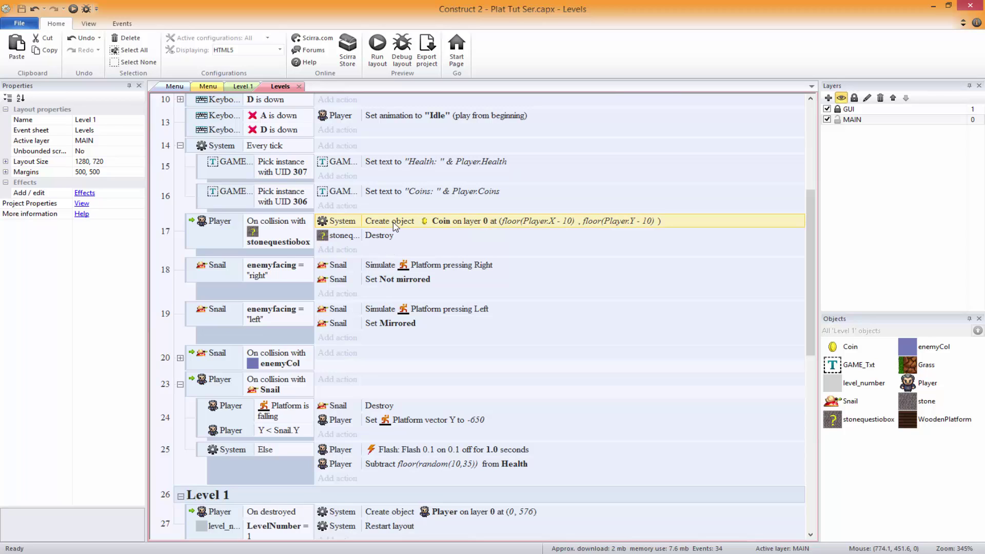
double_click(391, 224)
click(545, 327)
key(BackSpace)
drag(510, 327, 218, 324)
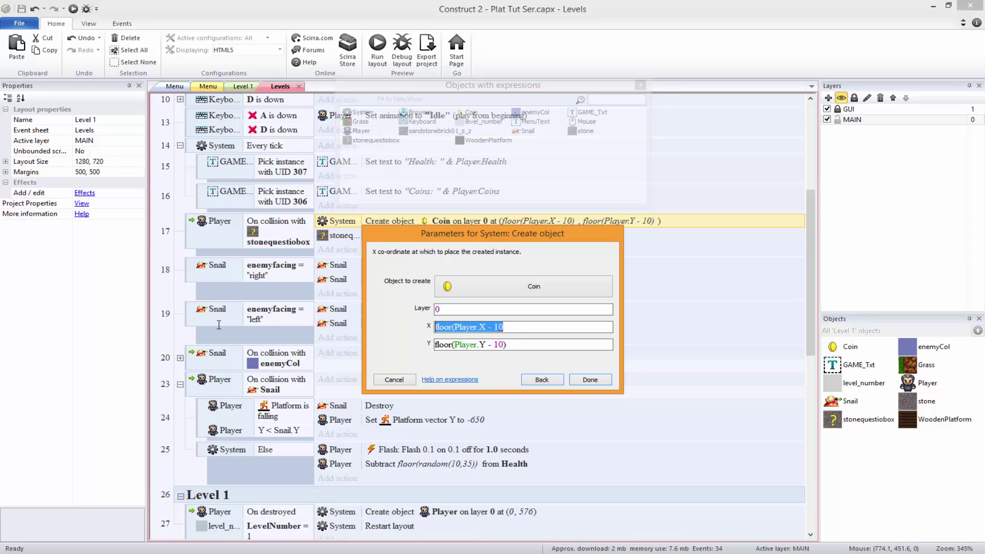
key(BackSpace)
click(514, 345)
key(BackSpace)
key(BackSpace)
key(BackSpace)
key(BackSpace)
key(BackSpace)
key(BackSpace)
key(BackSpace)
key(BackSpace)
key(BackSpace)
key(BackSpace)
key(BackSpace)
key(BackSpace)
key(BackSpace)
key(BackSpace)
key(BackSpace)
click(456, 309)
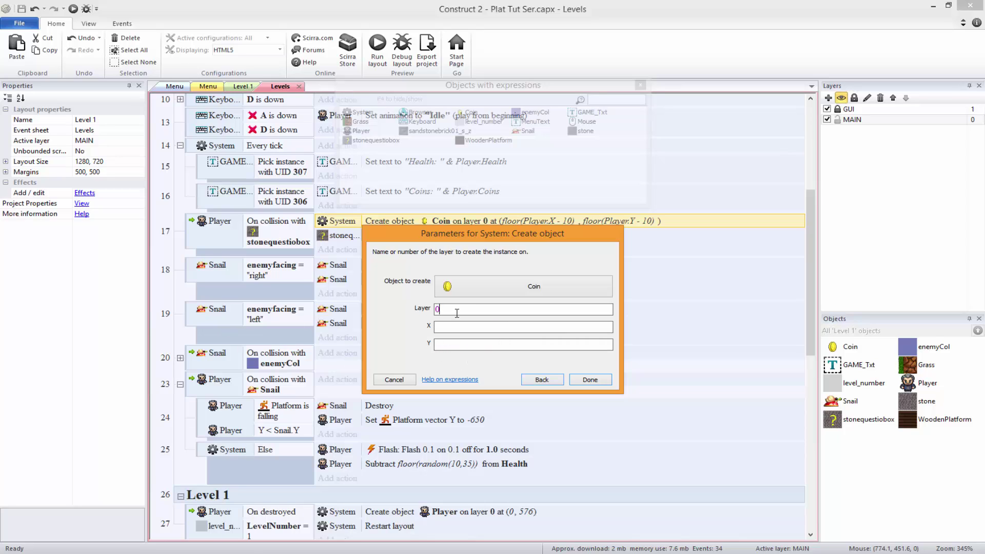
click(589, 380)
click(490, 326)
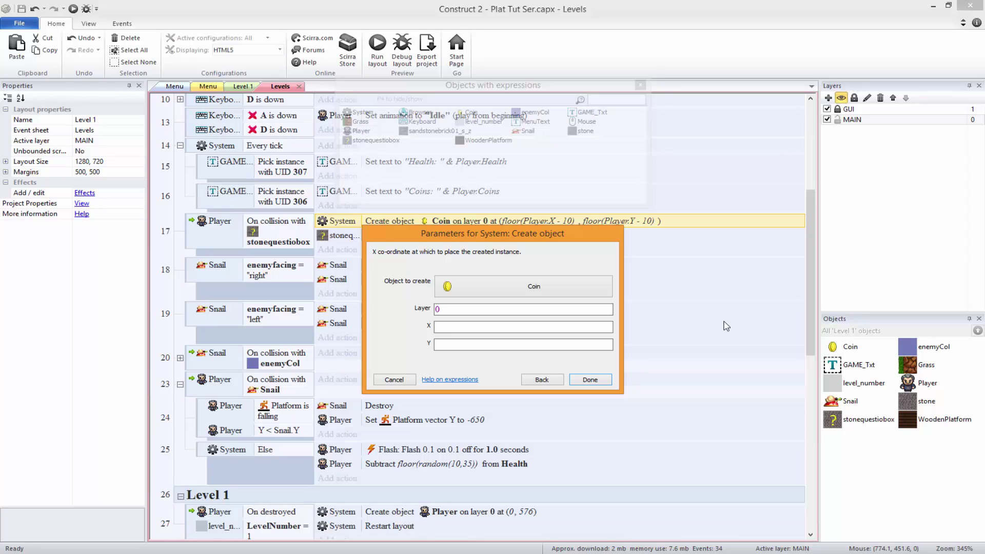
key(Escape)
Step: Delete the Coin creation action from the stonequestiobox collision event and add a sub-event testing whether the Player's Platform is jumping
key(Delete)
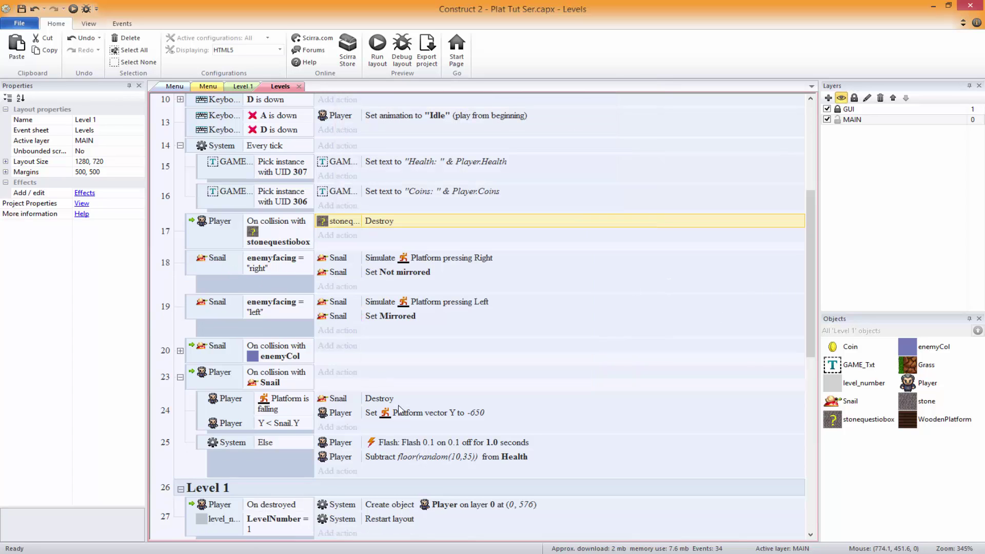
click(308, 226)
click(188, 220)
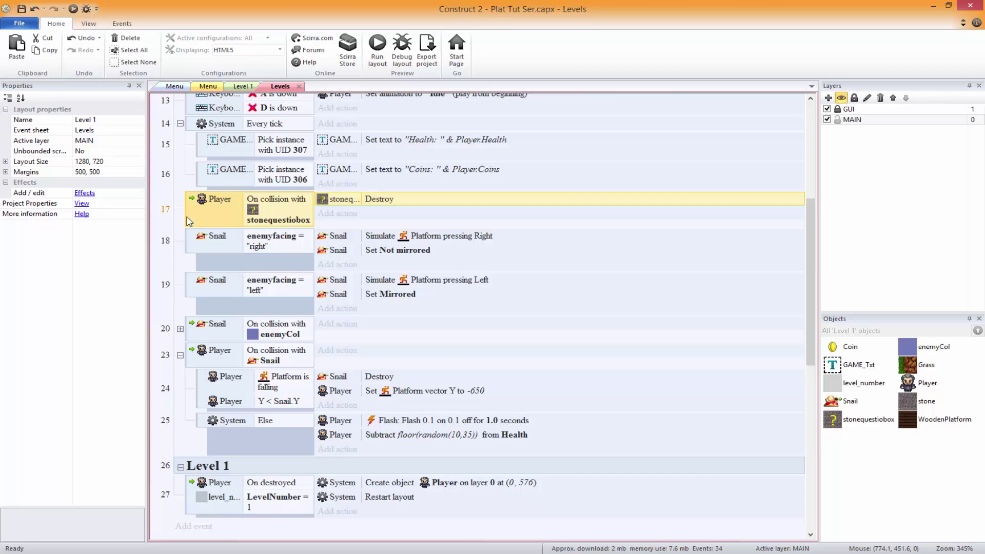
key(e)
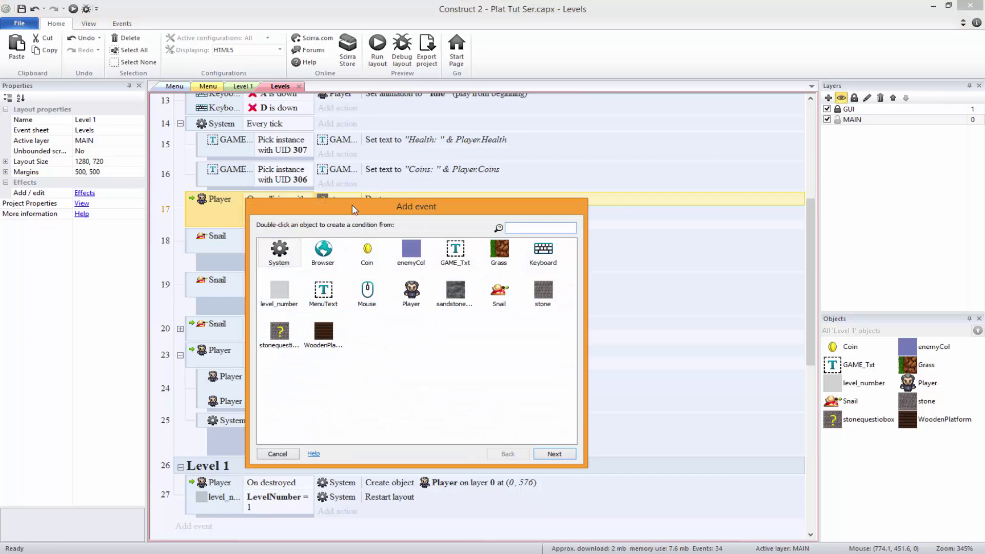
double_click(420, 296)
click(416, 378)
scroll(416, 402, down, 5)
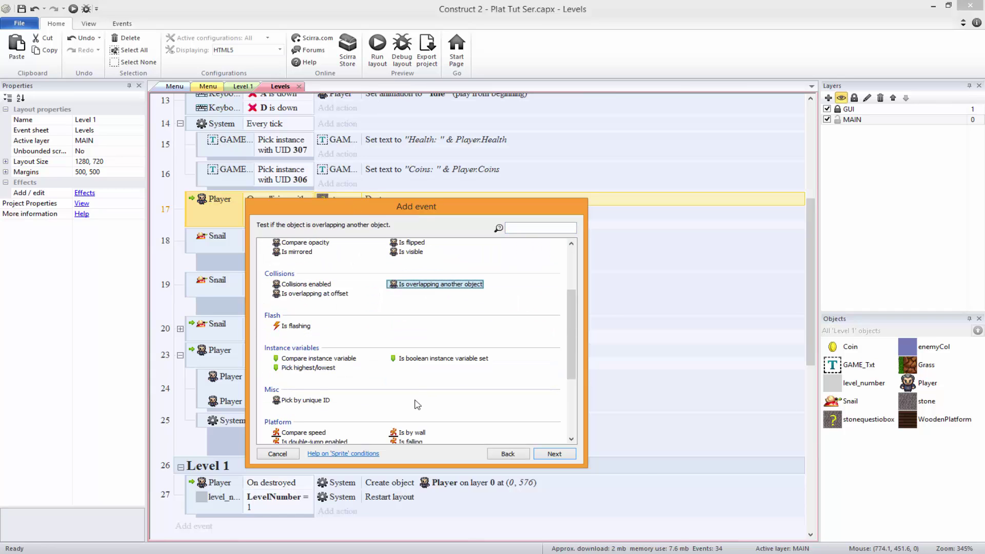
double_click(296, 324)
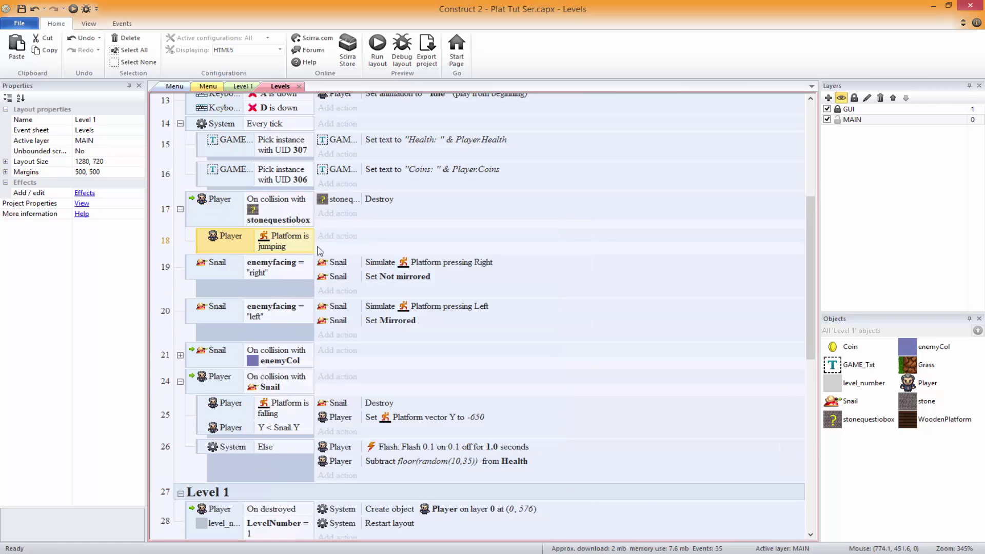
Step: Move the stonequestiobox Destroy action into the Platform is jumping sub-event and widen the action object column to fit its name
click(354, 203)
drag(354, 204, 295, 243)
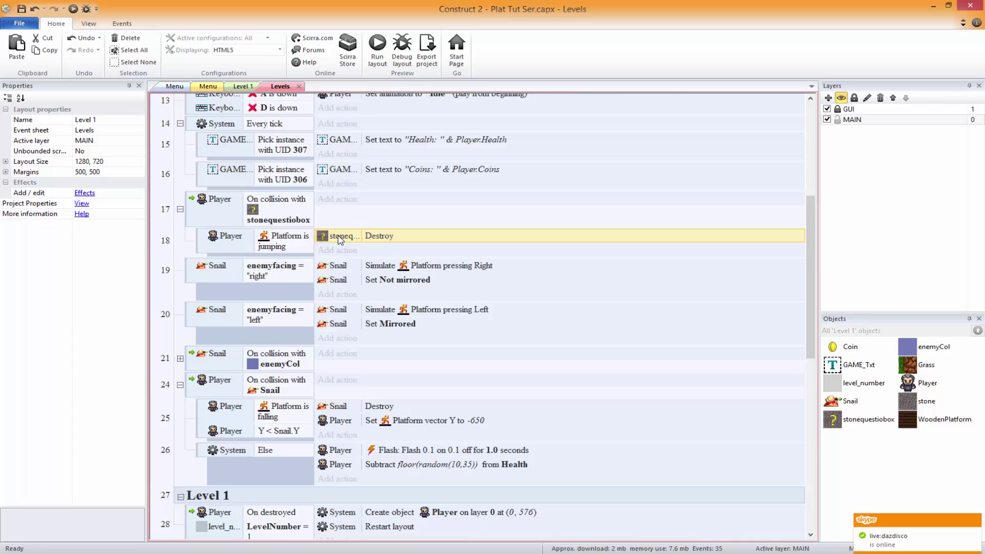
drag(362, 233, 390, 242)
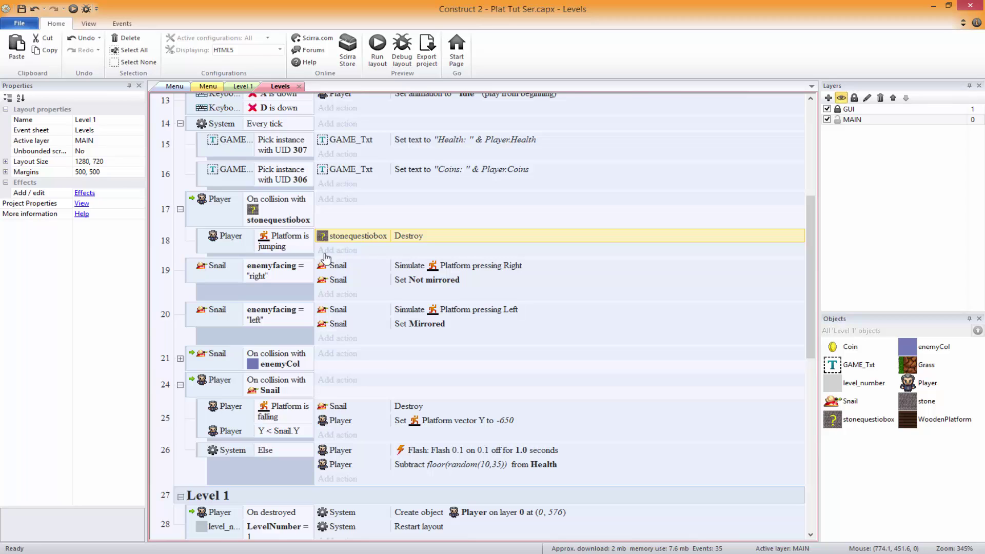
click(293, 220)
click(358, 239)
Step: Copy the Player's Y < Snail.Y condition into the Platform is jumping sub-event
scroll(369, 235, down, 1)
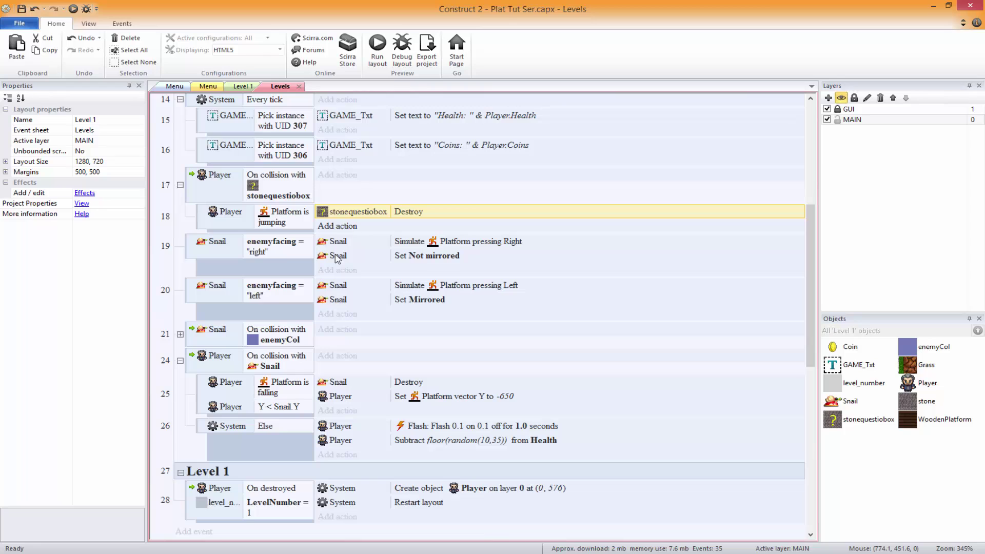
click(282, 411)
ctrl+drag(281, 414, 302, 228)
Step: Set the comparison of the copied Player Y condition to Greater than
double_click(298, 238)
click(472, 298)
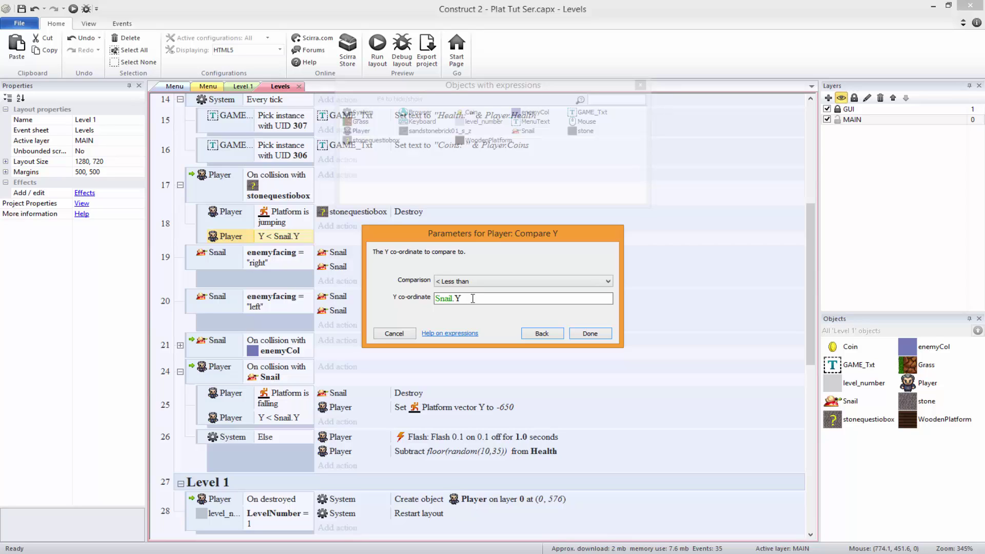
click(468, 282)
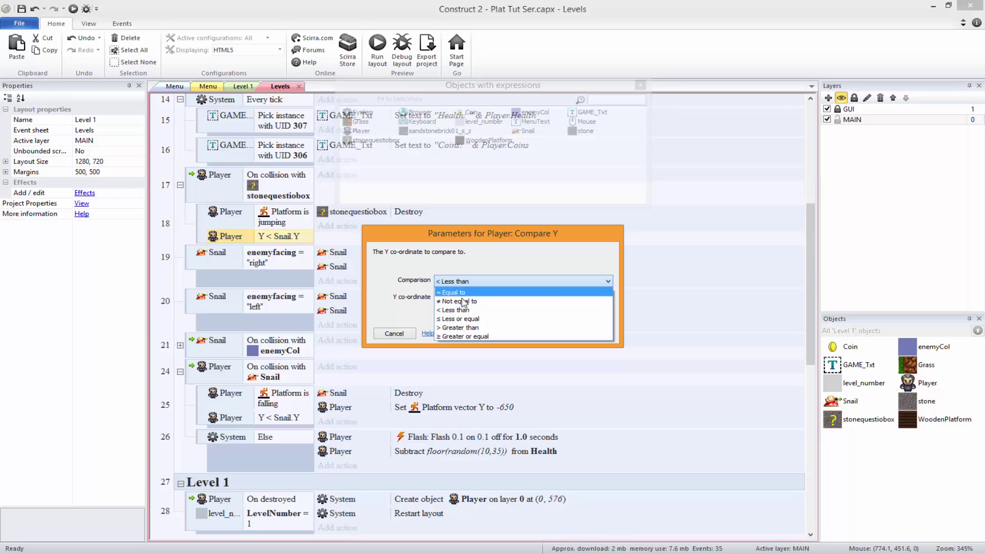
click(460, 327)
Step: Replace the copied condition's Y co-ordinate with stonequestiobox.Y and apply the parameters
drag(461, 299, 414, 300)
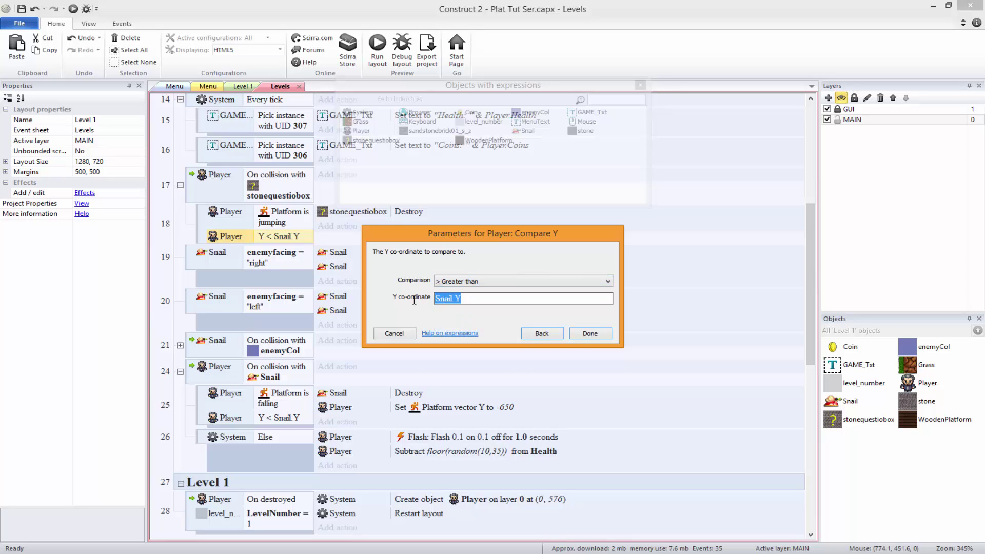
text(M)
text(y)
text(stone)
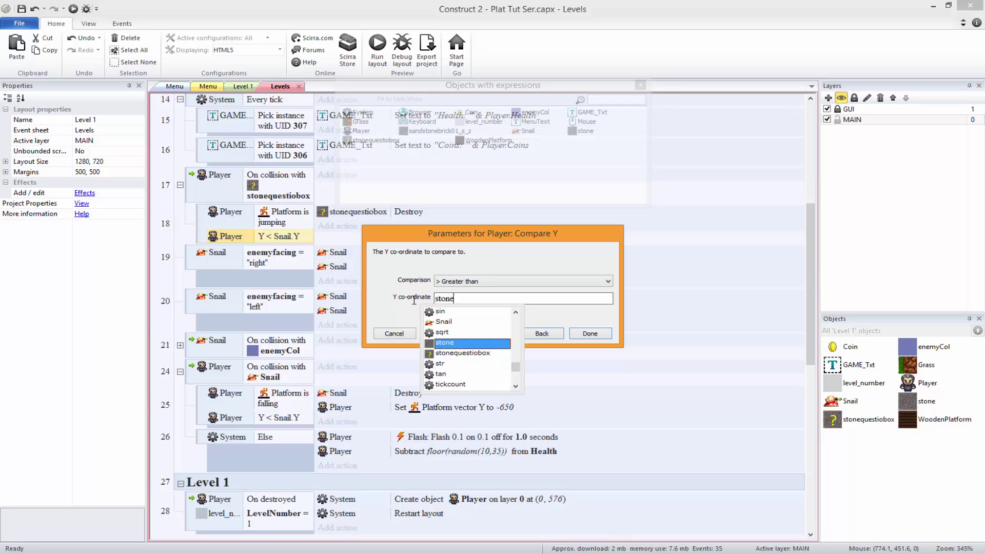
key(Down)
text(.)
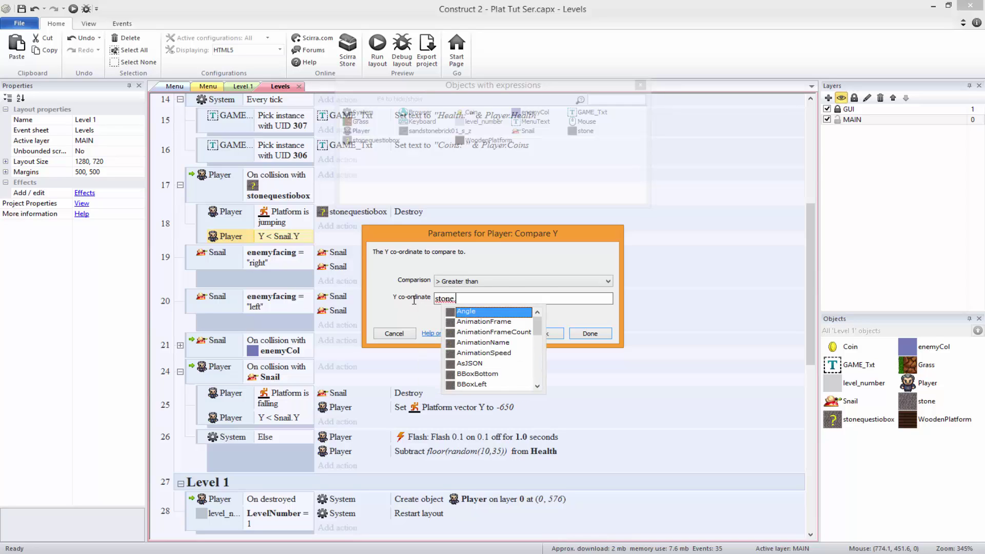
key(BackSpace)
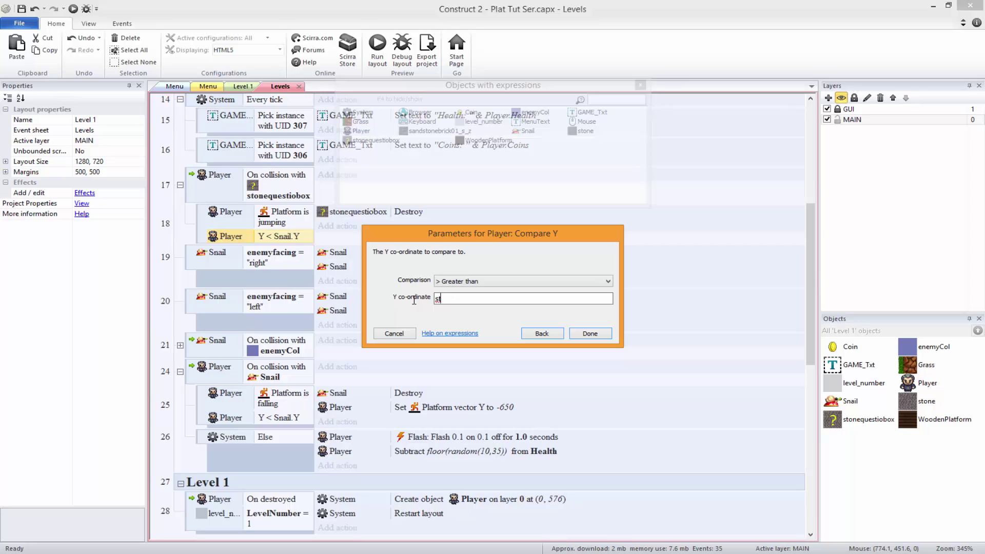
key(BackSpace)
key(BackSpace)
key(BackSpace)
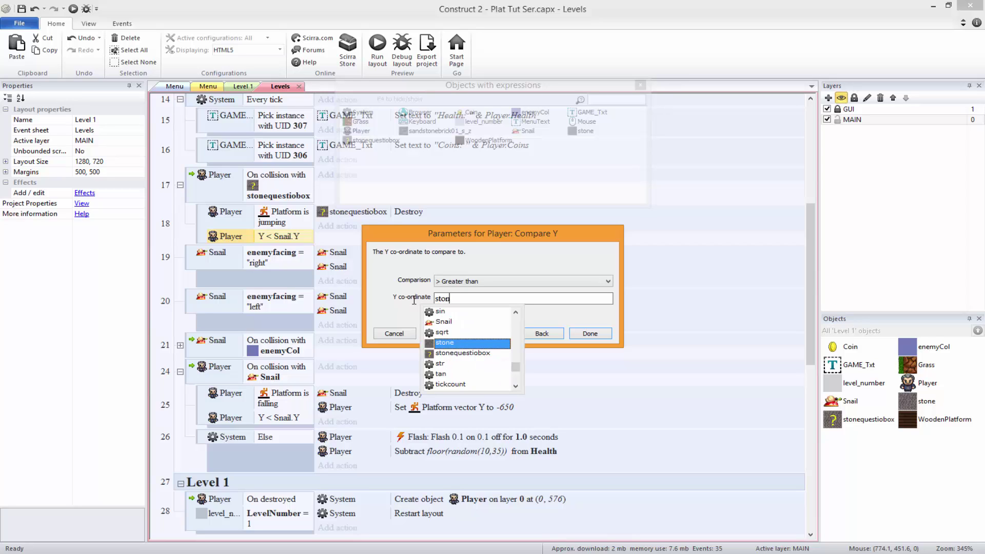
key(Escape)
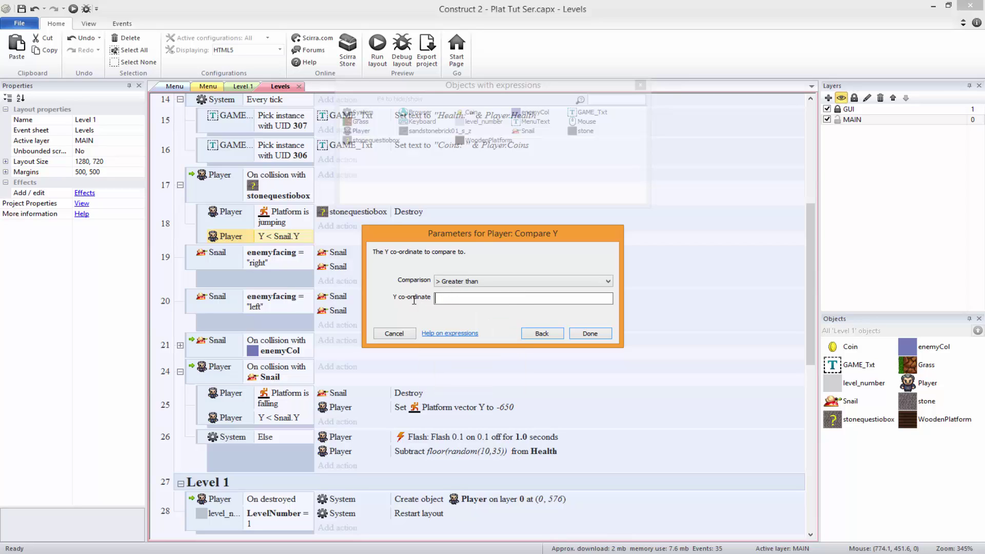
text(stone)
key(Down)
key(Return)
text(.)
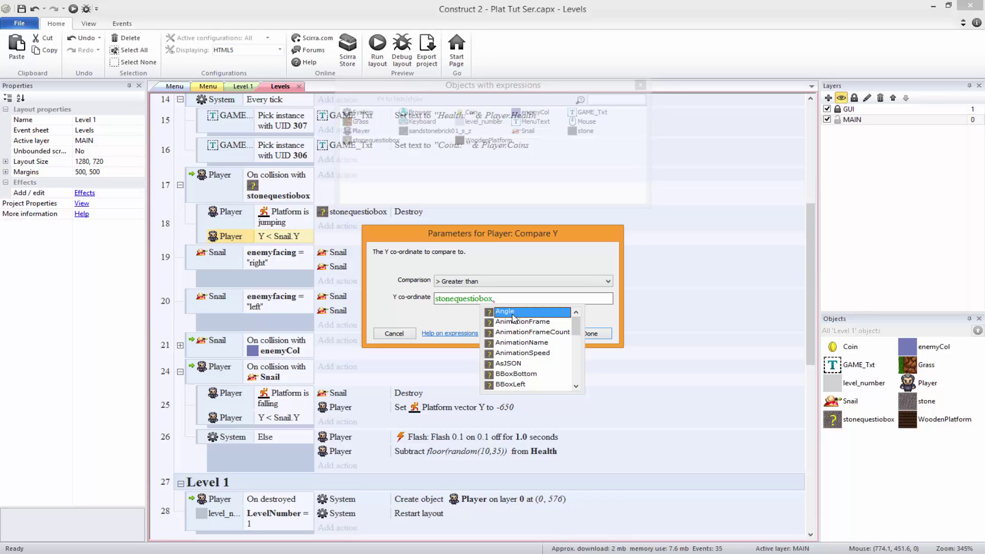
text(Y)
click(606, 333)
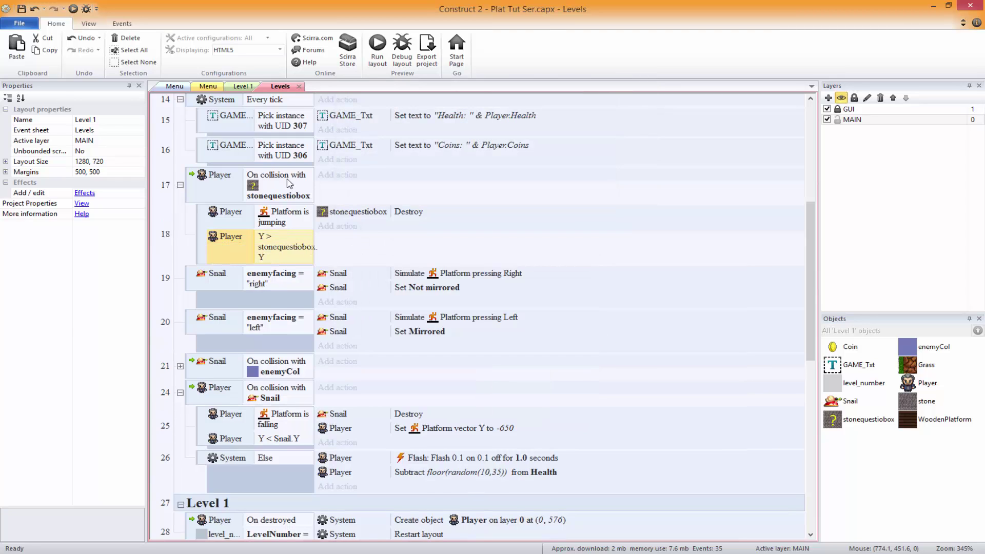
Step: Widen the event sheet's conditions column so the stonequestiobox.Y condition fits on one line
mouse_move(254, 239)
mouse_down()
mouse_move(275, 240)
mouse_move(244, 248)
mouse_move(255, 249)
mouse_up()
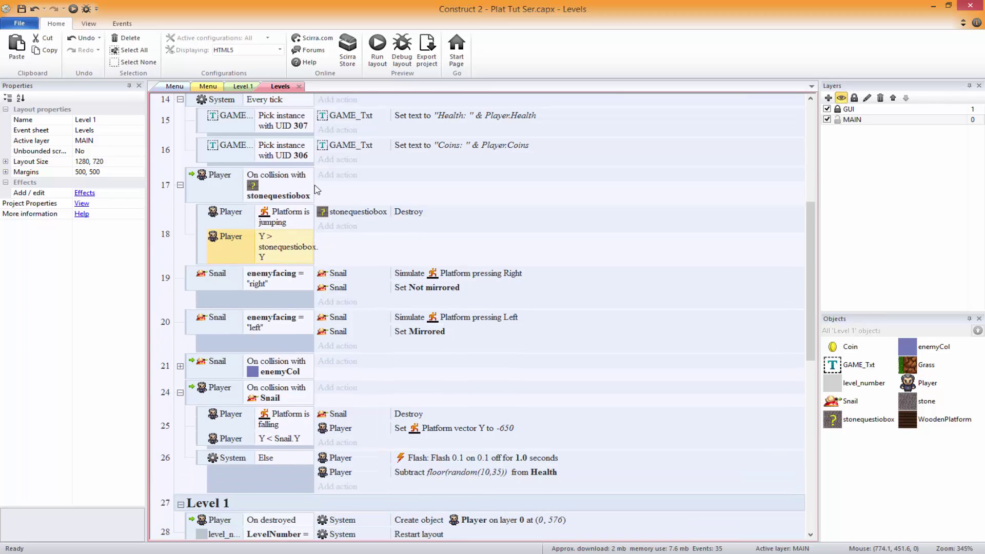
drag(319, 186, 347, 189)
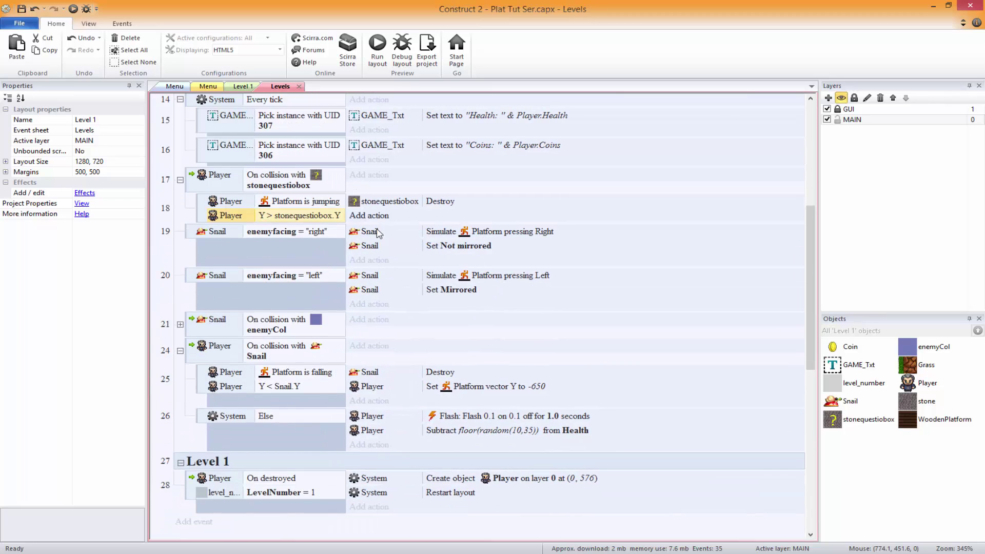
scroll(367, 382, up, 3)
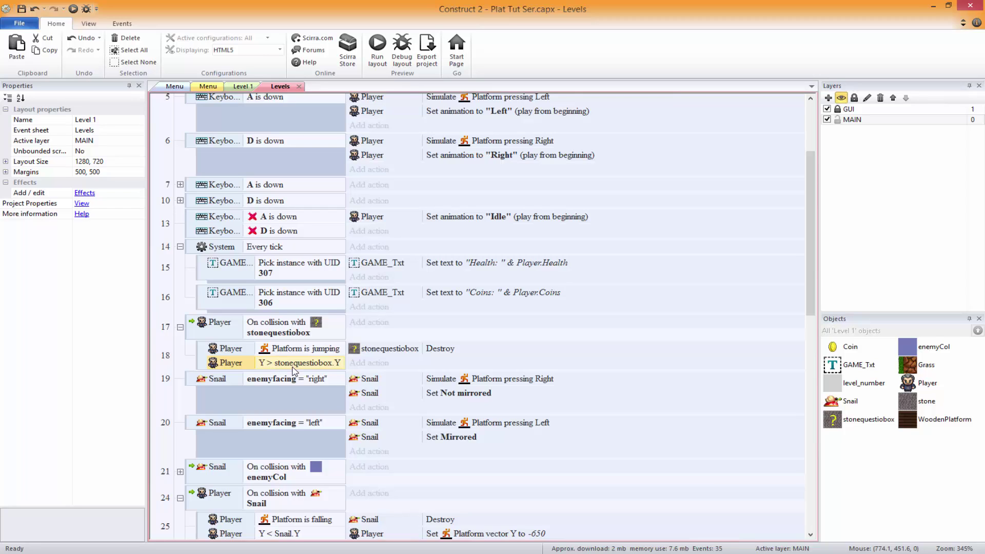
Step: Add a System Create object action for the Coin to the stonequestiobox collision sub-event, after its Destroy action
click(382, 365)
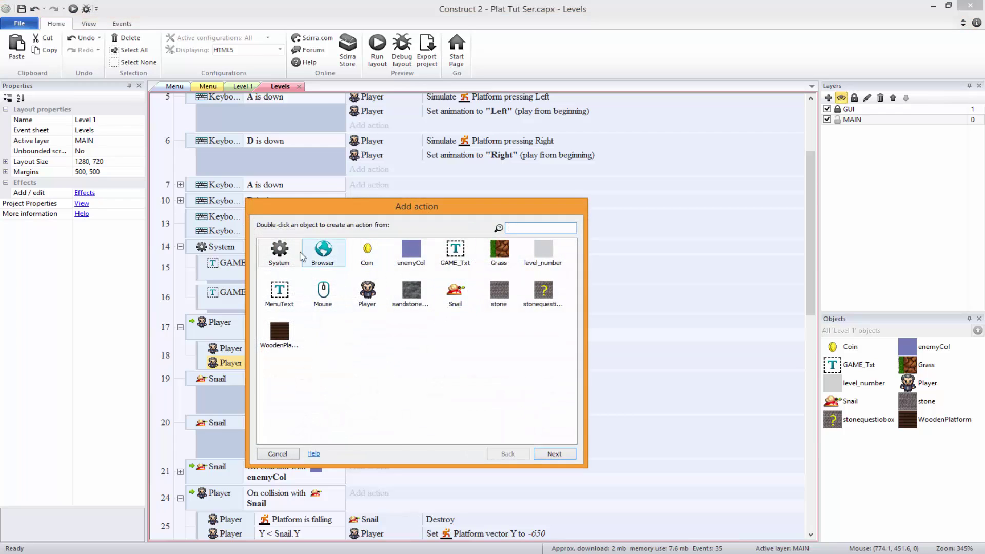
double_click(295, 257)
double_click(296, 298)
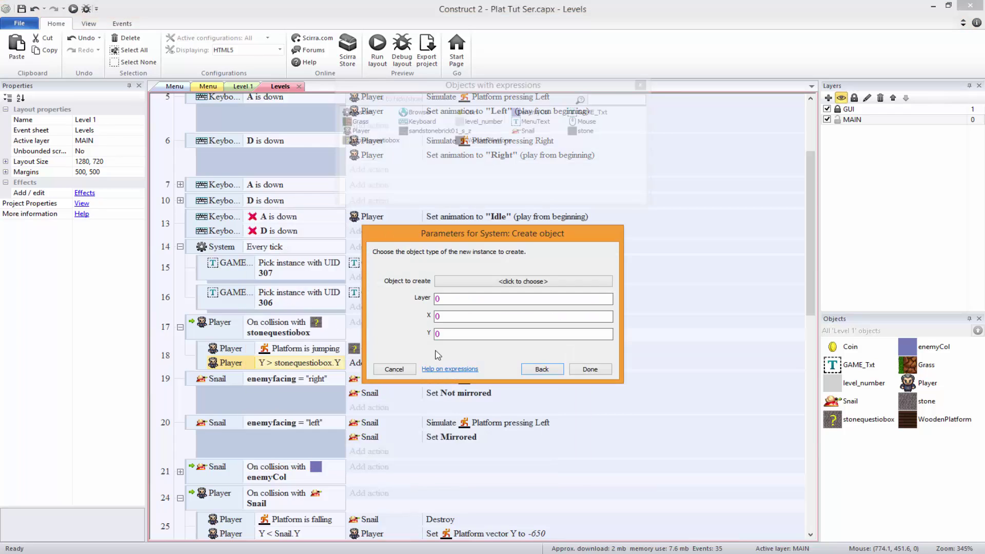
click(488, 282)
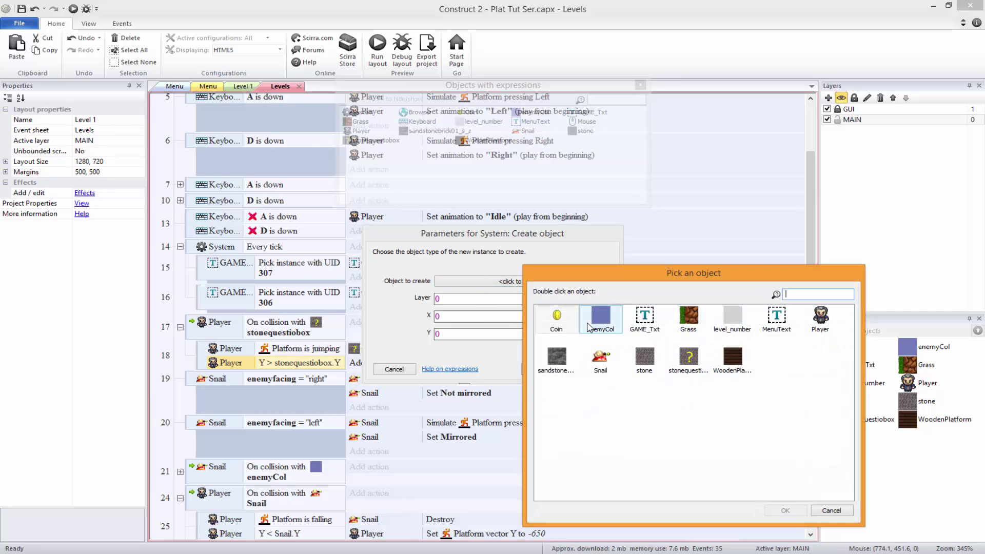
double_click(558, 320)
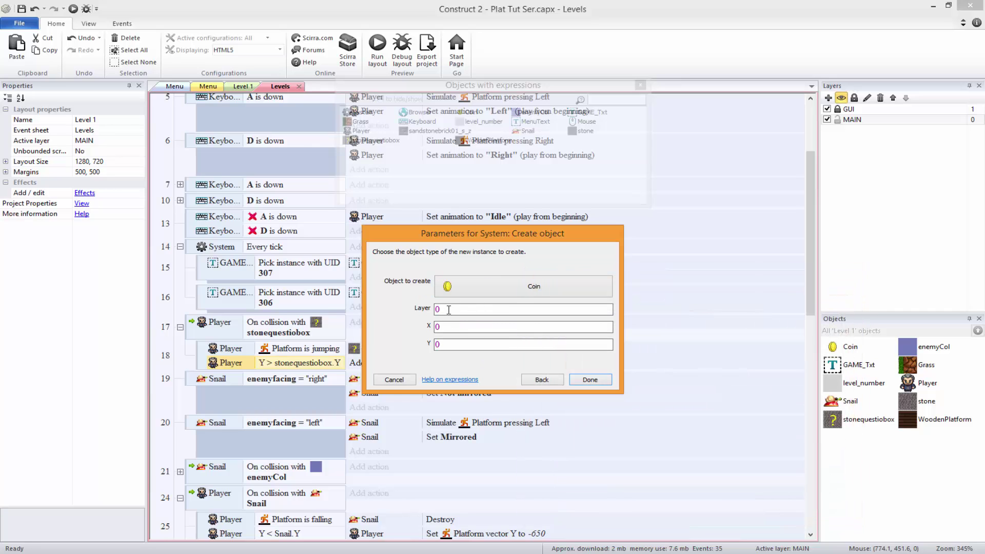
Step: Set the X co-ordinate of the created Coin to stonequestiobox.X
click(465, 329)
text(St)
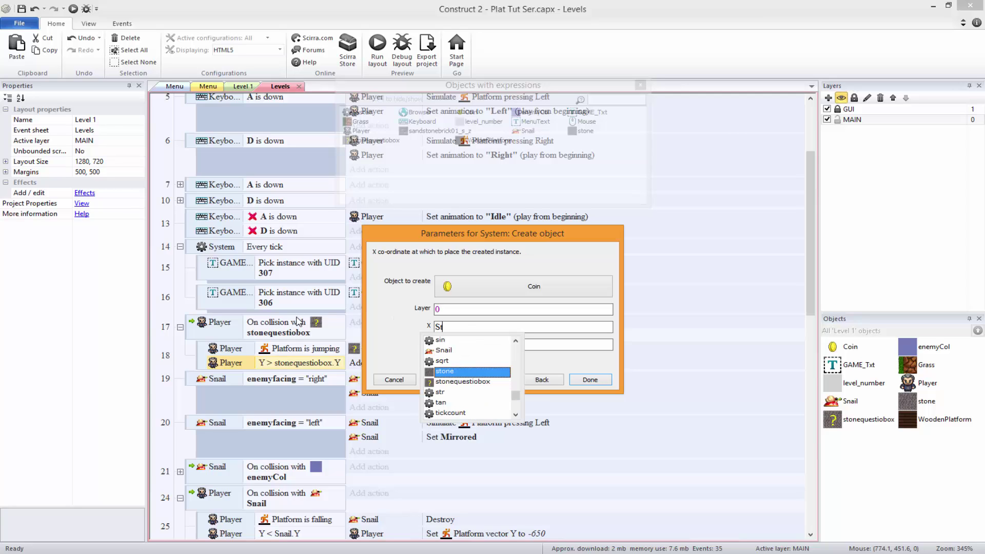
key(Down)
key(Return)
text(.)
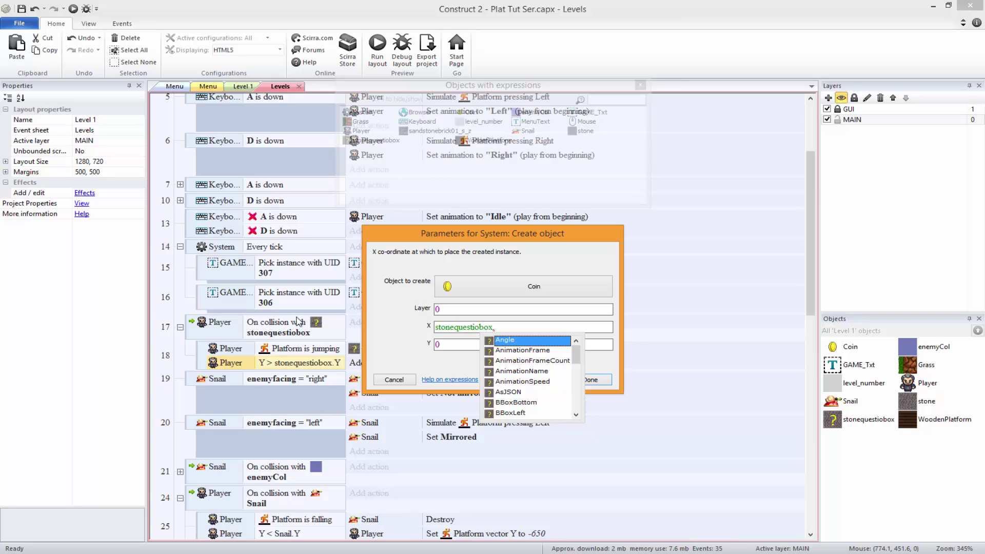
text(X)
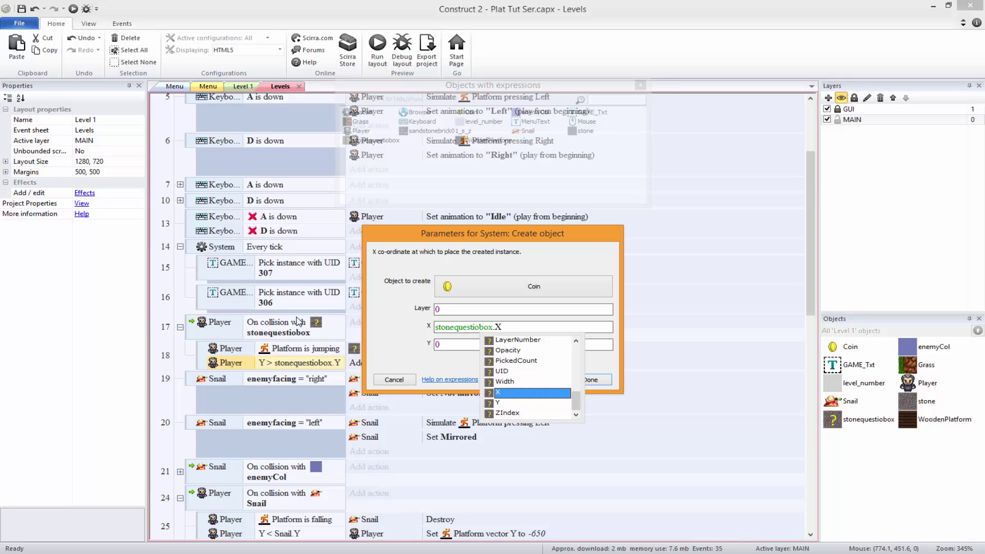
key(Escape)
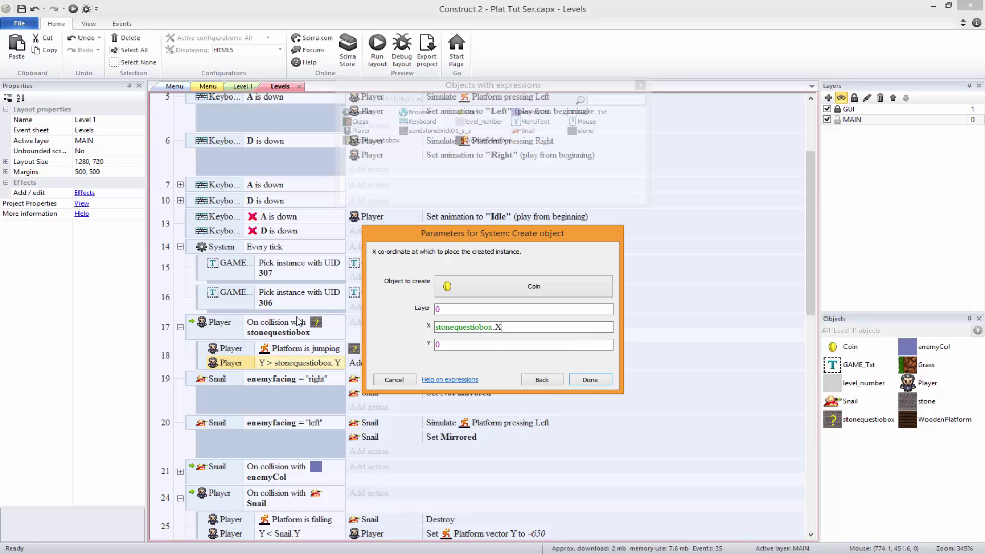
Step: Set the created Coin's Y co-ordinate to stonequestiobox.Y and apply the Create object parameters
drag(472, 342, 268, 323)
text(st)
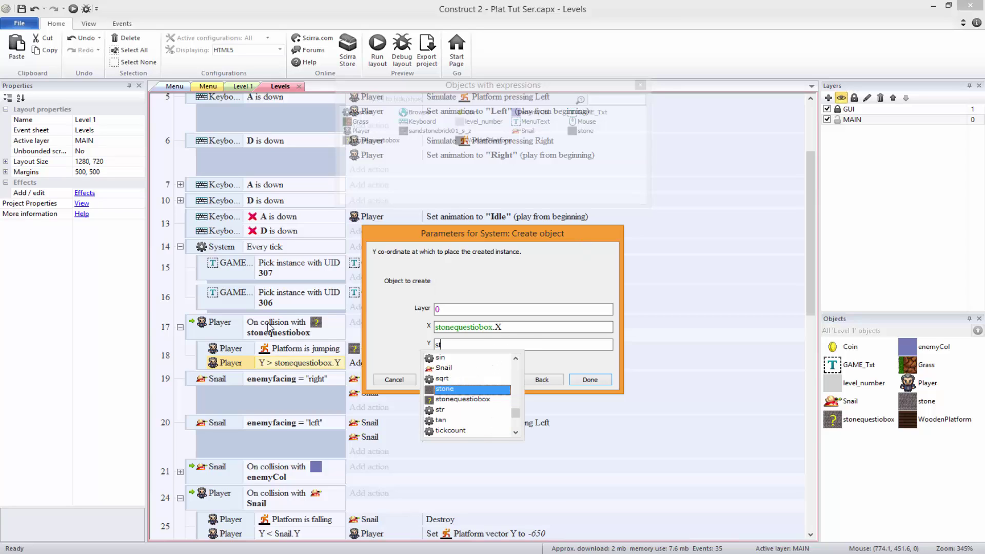
text(one)
key(Down)
key(Return)
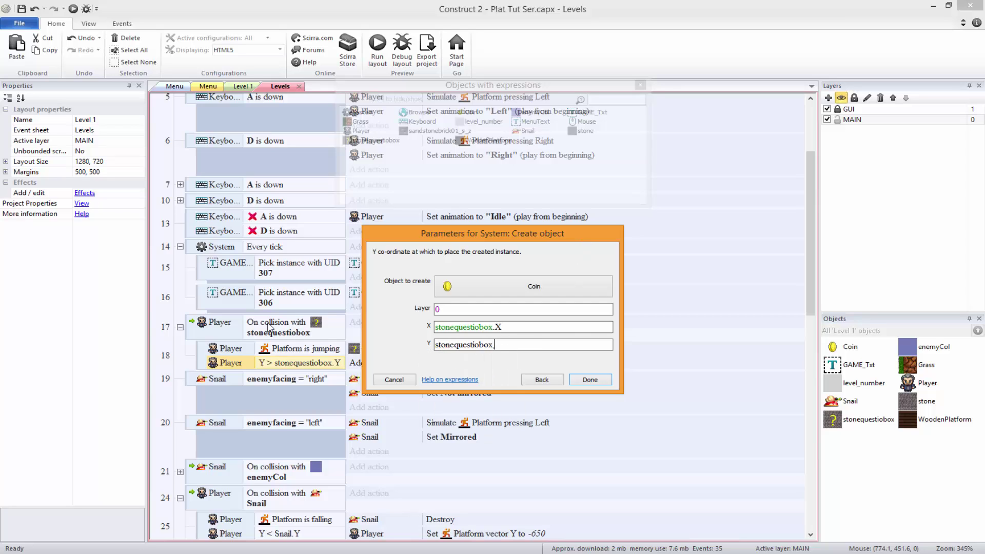
text(.)
key(Escape)
key(Return)
Step: Add a Coin action to the same sub-event that sets the Platform vector Y to -700
scroll(381, 347, down, 1)
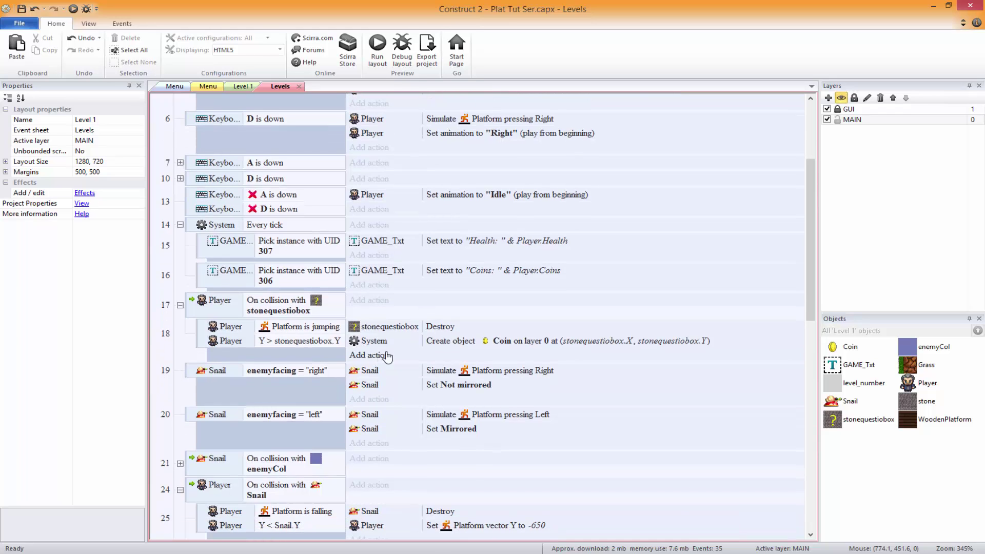
click(378, 355)
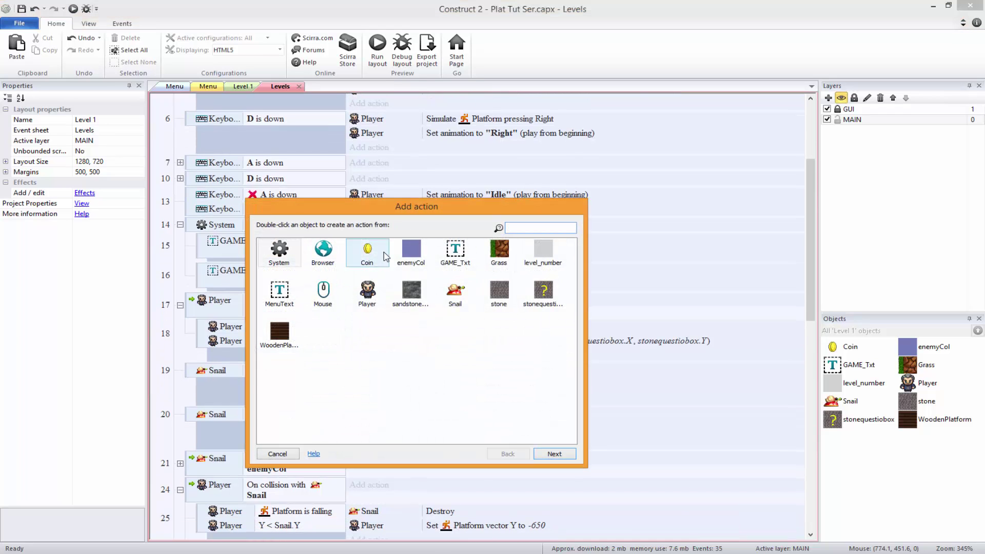
double_click(368, 251)
scroll(359, 396, down, 5)
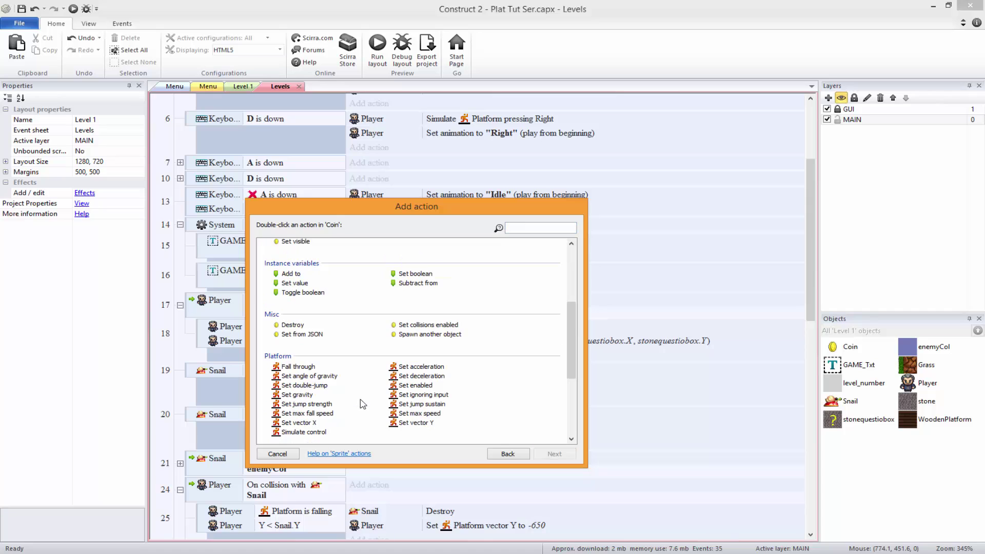
double_click(418, 426)
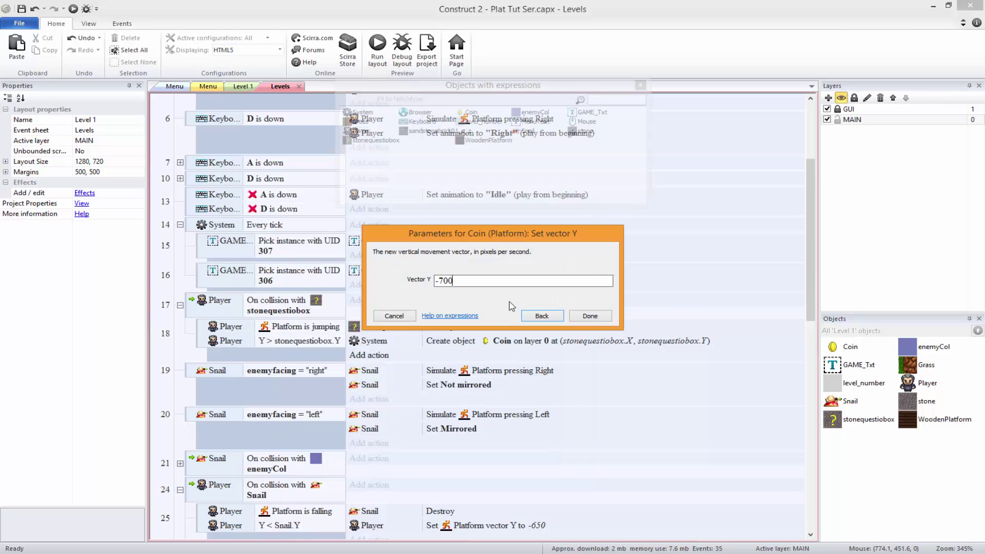
click(597, 318)
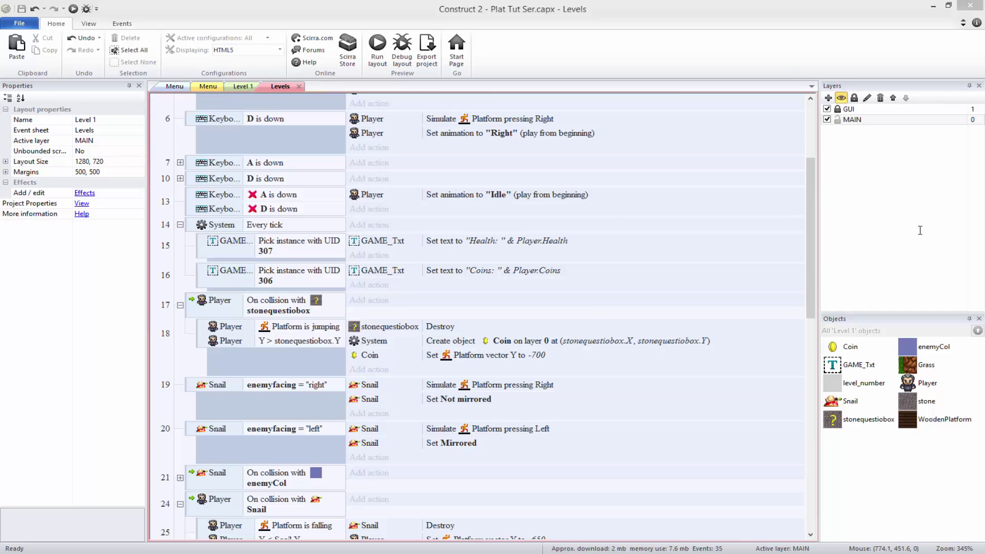
Step: Run the layout, test jumping under the question blocks, and close the preview
key(F5)
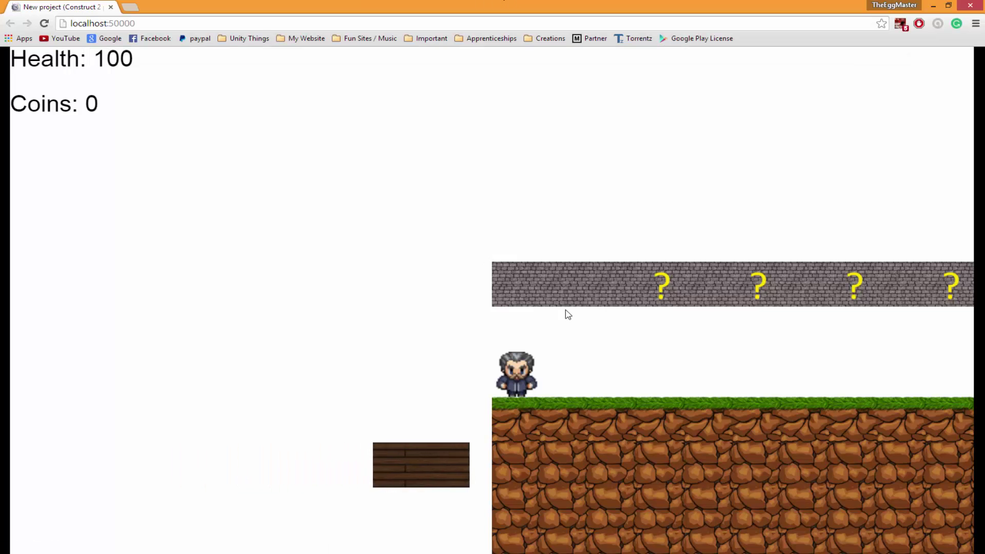
key(Left)
key(Right)
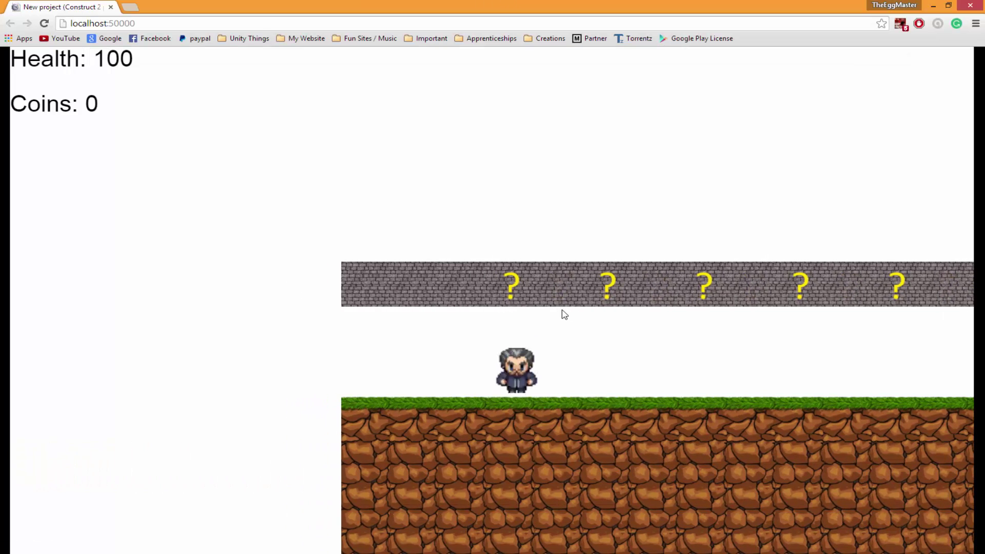
key(Left)
key(Right)
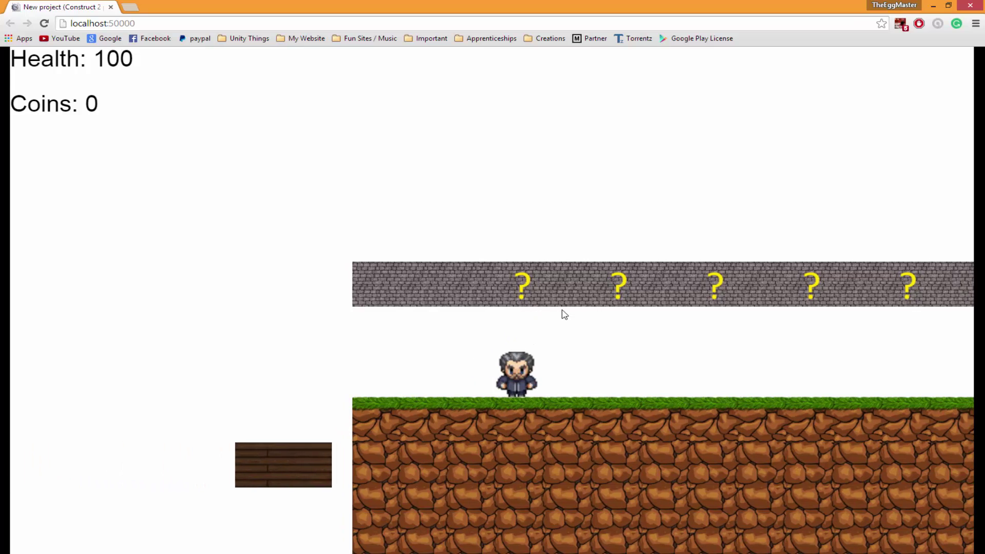
click(110, 7)
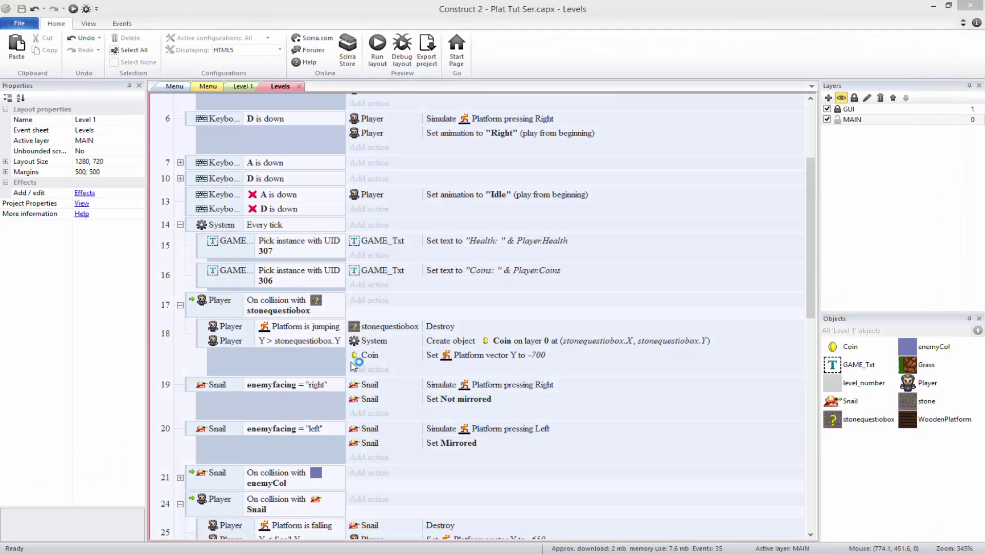
Step: Delete the Platform is jumping condition from the stonequestiobox collision sub-event, keeping the Player Y comparison
click(297, 340)
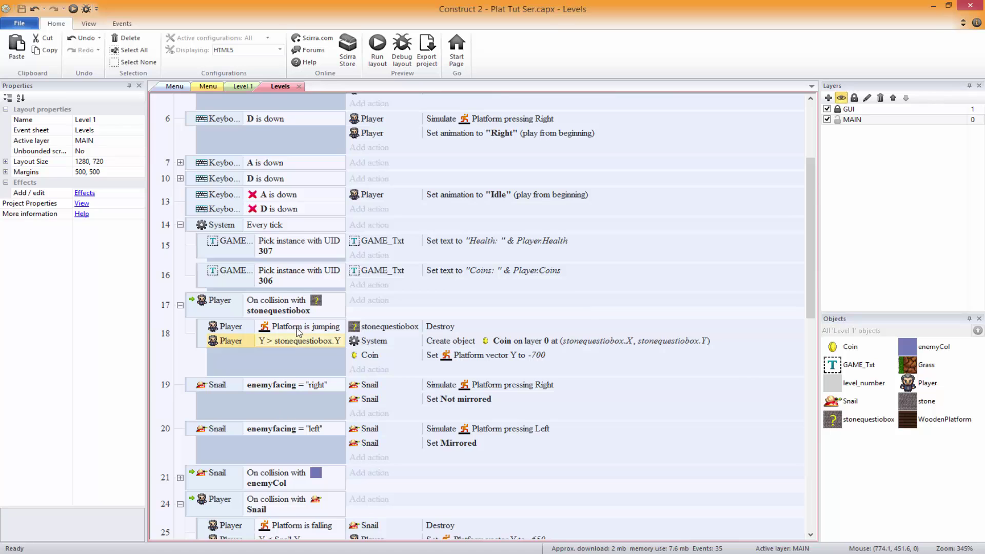
double_click(298, 331)
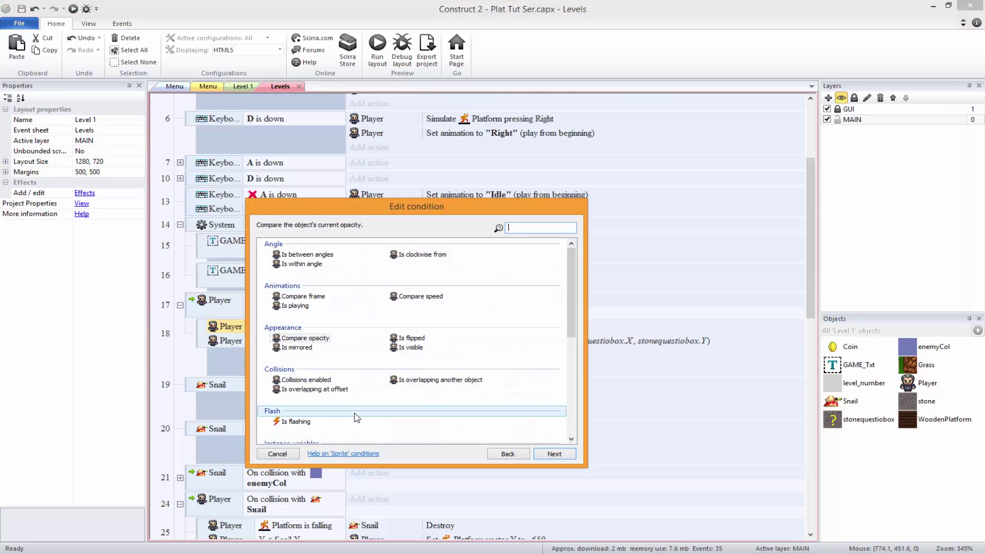
click(278, 454)
key(Delete)
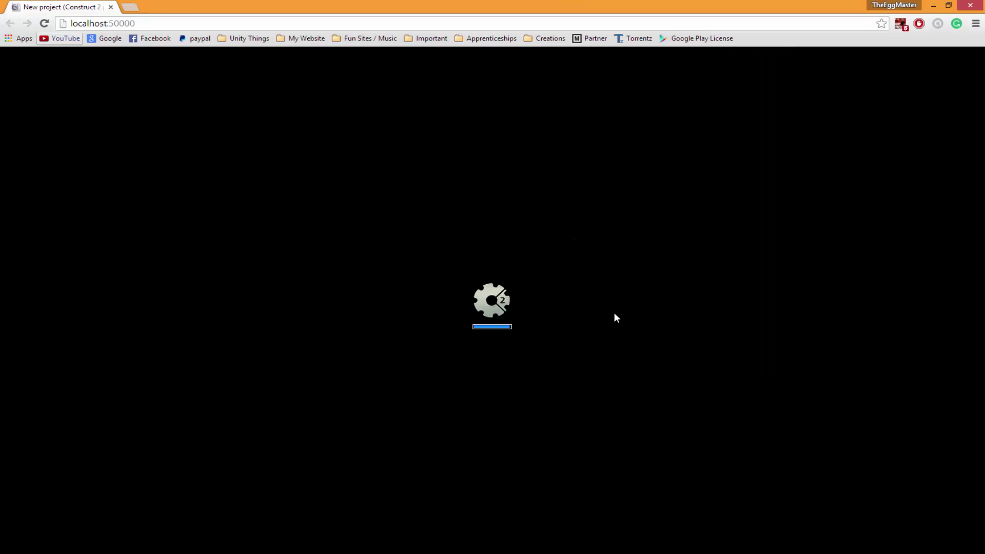
Step: Play-test the level by hitting several question blocks from below and collecting the released coins, and close the preview
key(d)
key(Up)
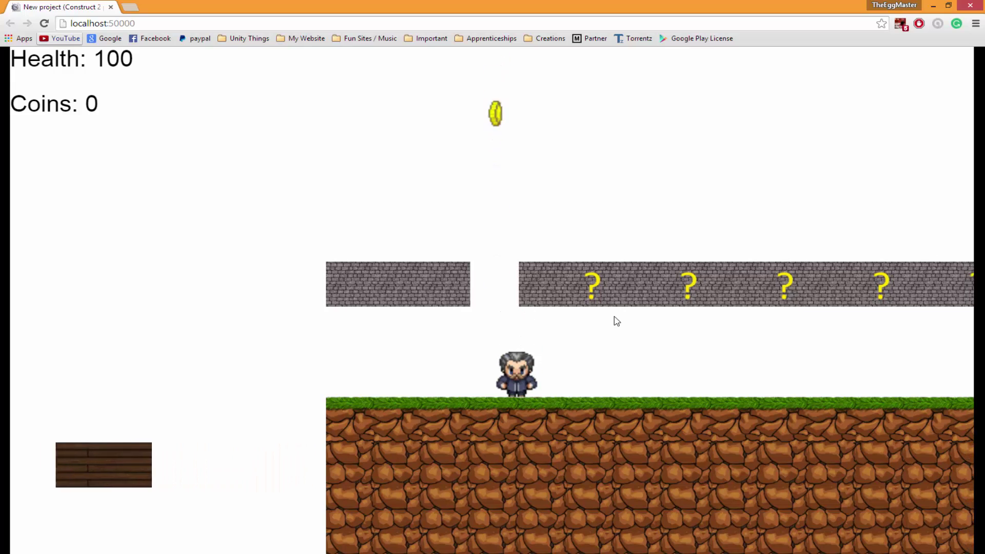
key(Left)
key(Up)
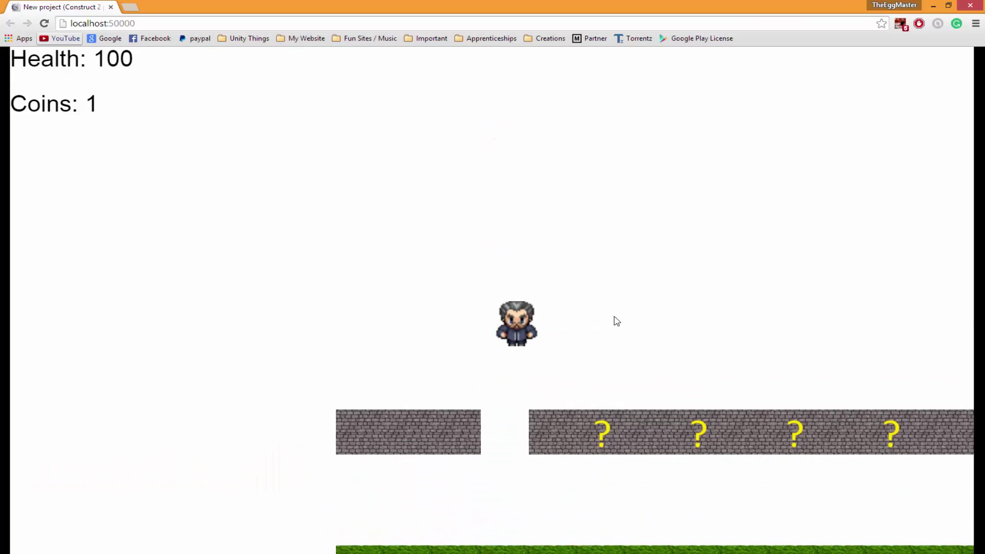
key(Right)
key(Up)
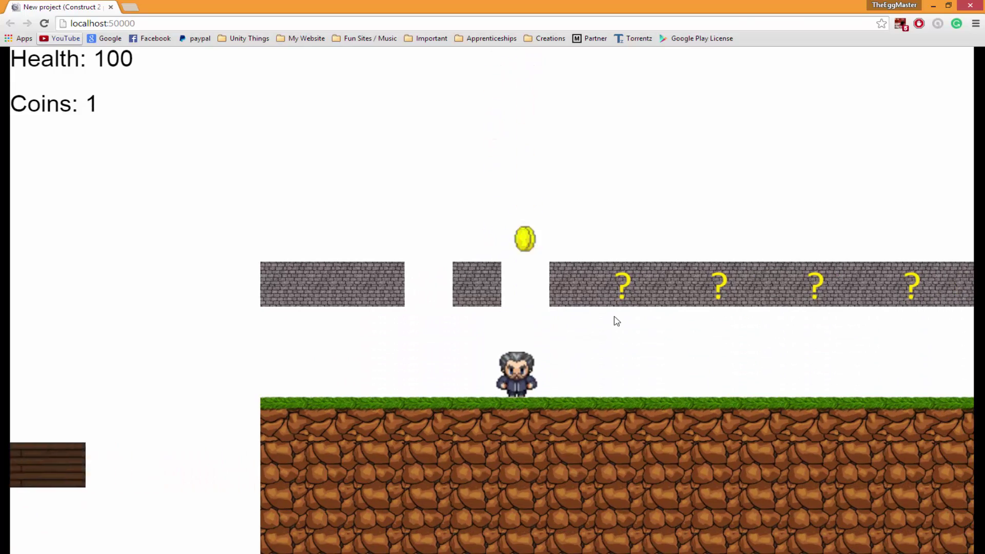
key(Right)
key(Up)
key(Right)
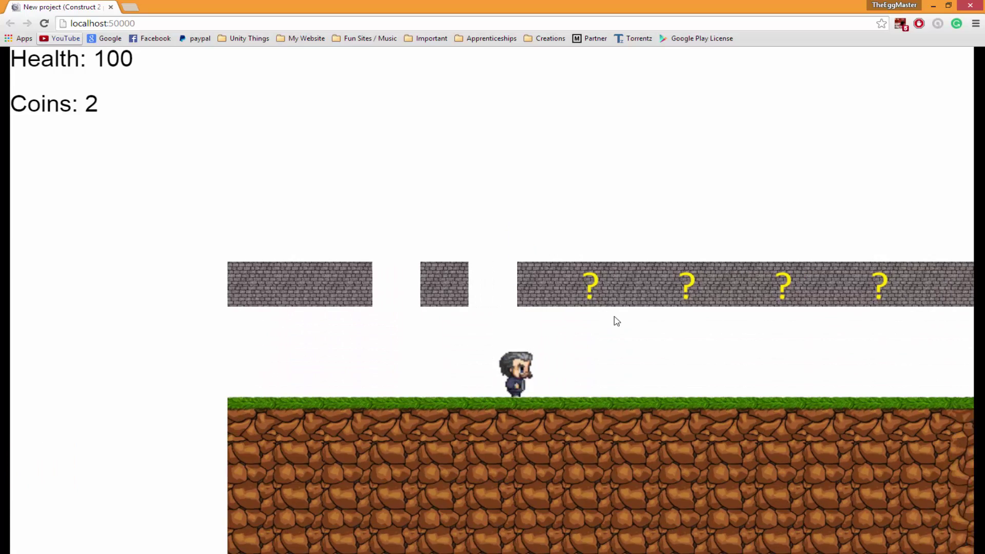
key(Up)
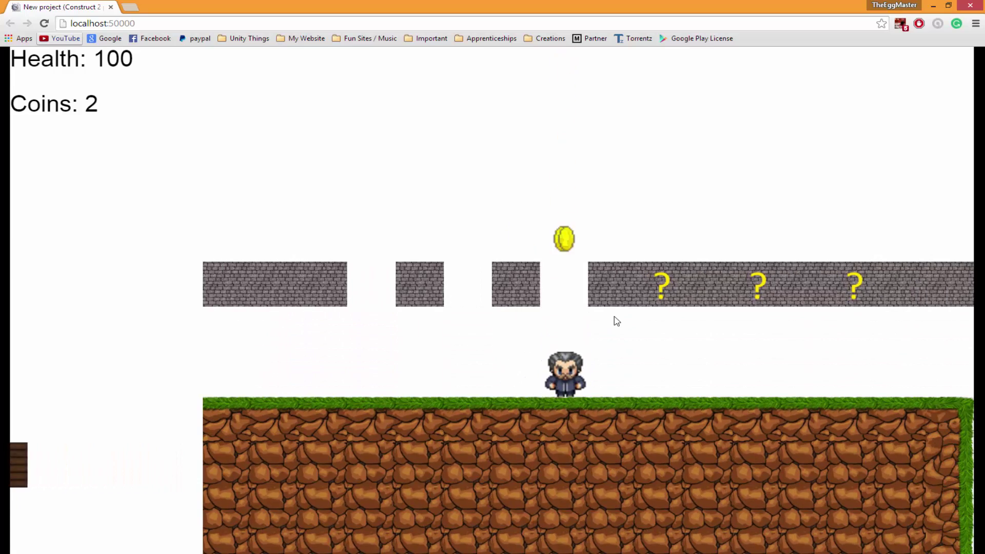
key(Up)
click(113, 6)
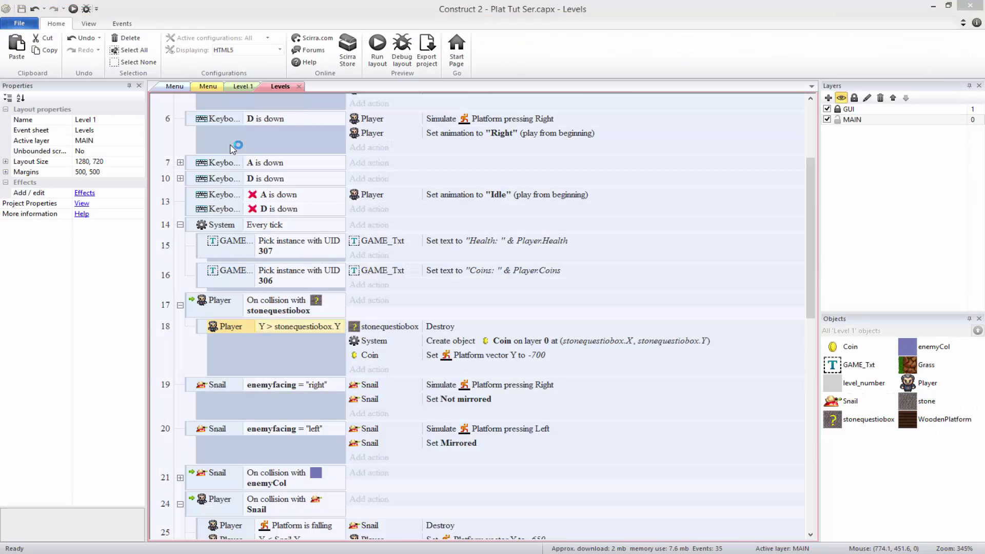
Step: Open the Coin sprite's image editor from a coin placed in the Level 1 layout
click(218, 90)
click(239, 85)
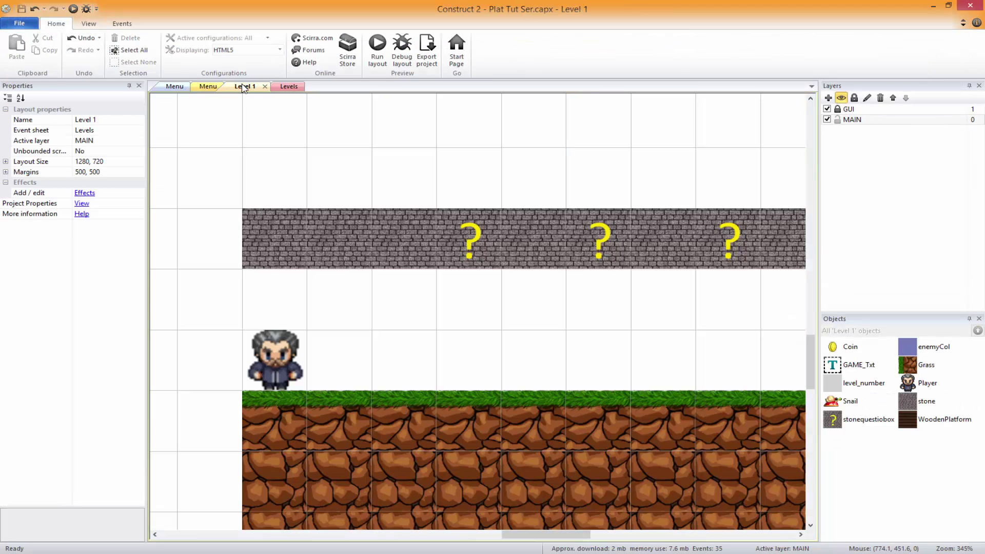
middle_drag(434, 331, 834, 341)
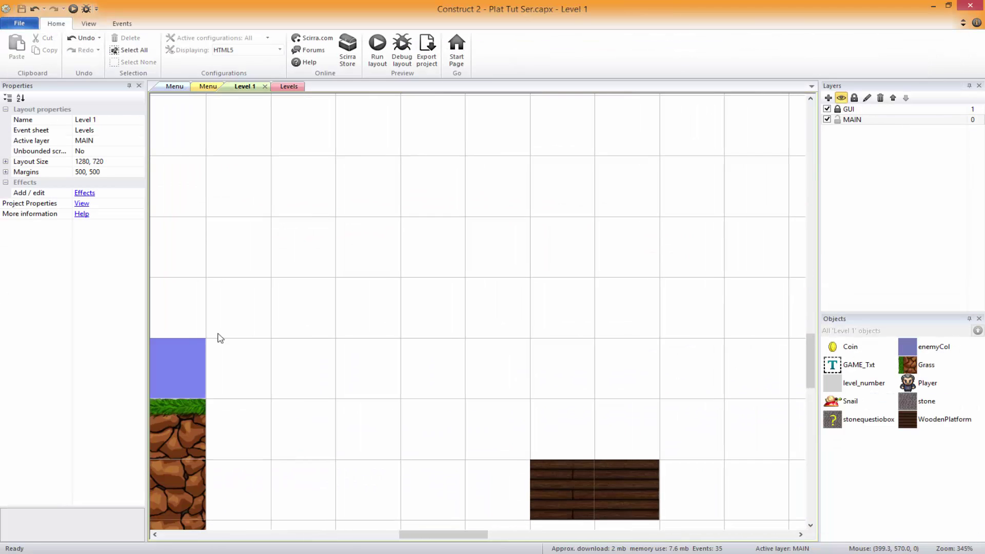
scroll(289, 337, left, 8)
double_click(338, 363)
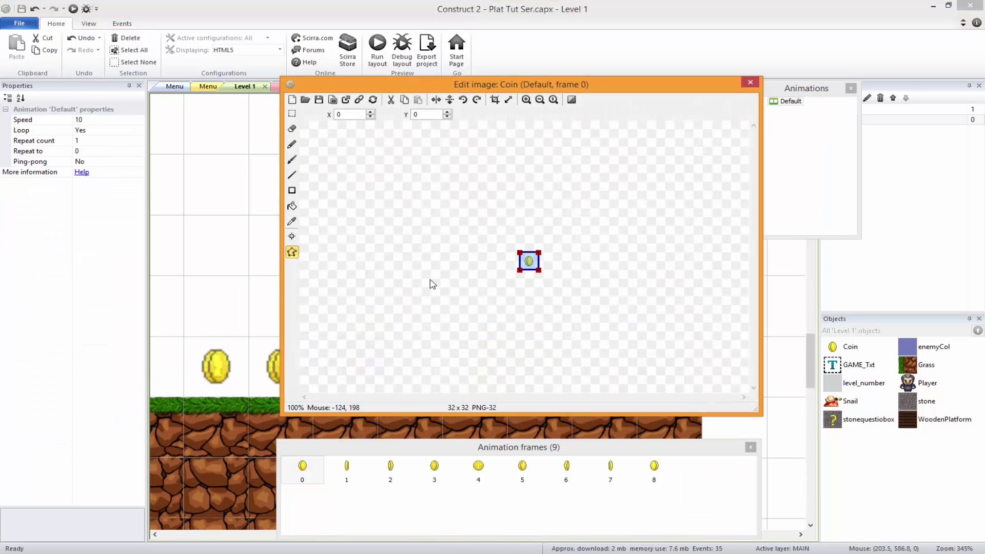
Step: Tighten frame 0's collision polygon around the coin, with corners at about (6.8, 5.4), (10.5, 25) and (23.3, 25.6)
ctrl+scroll(515, 276, up, 4)
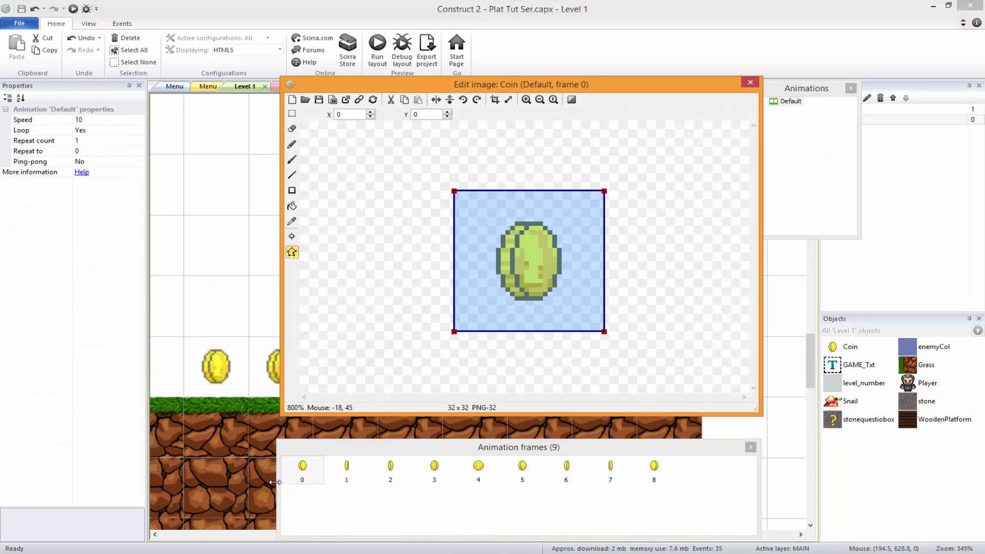
ctrl+scroll(475, 299, down, 1)
click(310, 468)
click(455, 332)
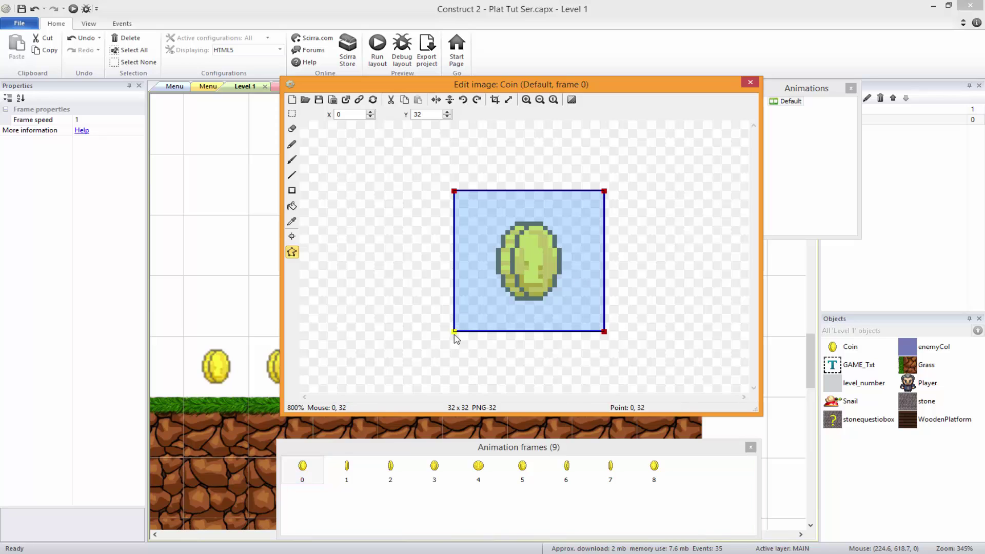
drag(455, 332, 503, 301)
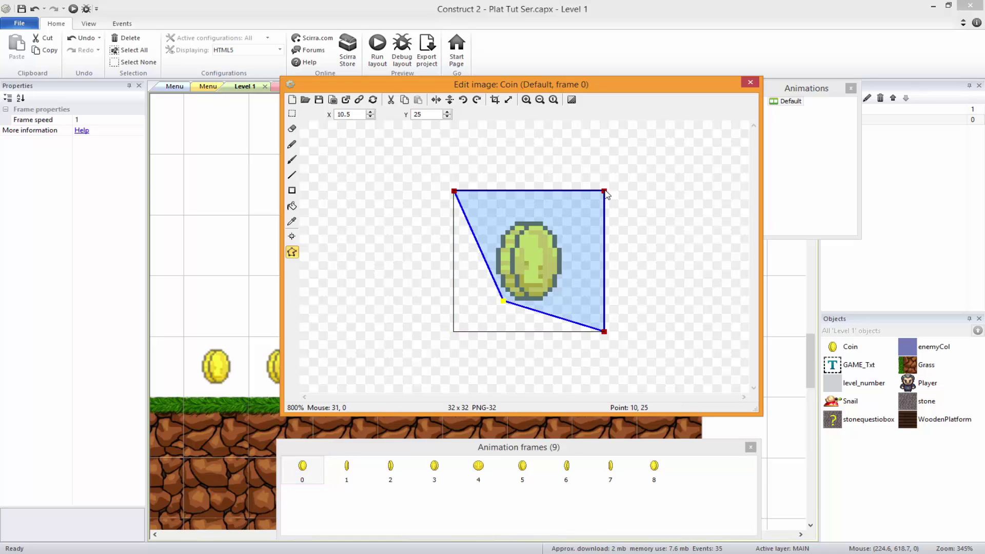
drag(604, 191, 557, 223)
drag(453, 191, 490, 219)
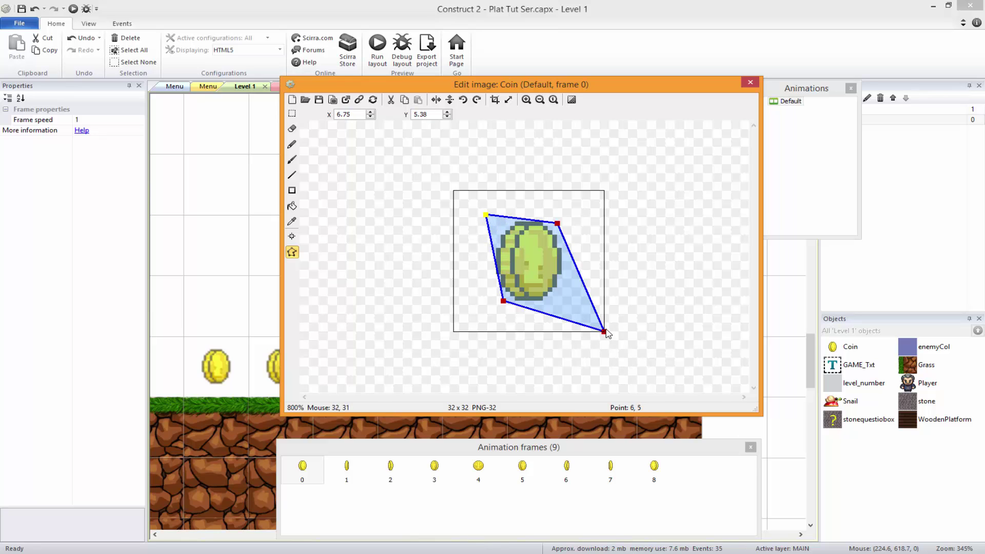
drag(606, 333, 566, 306)
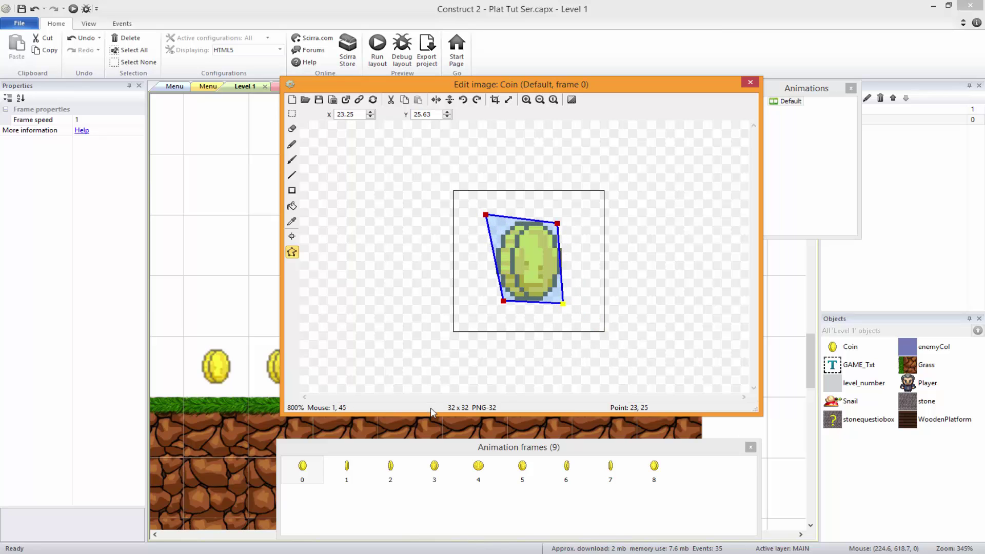
Step: Tighten frame 1's collision polygon to about (10.4, 7.6), (22.4, 5), (20.5, 26.4) and (12.9, 24.8), and switch to the dark editor background
click(347, 468)
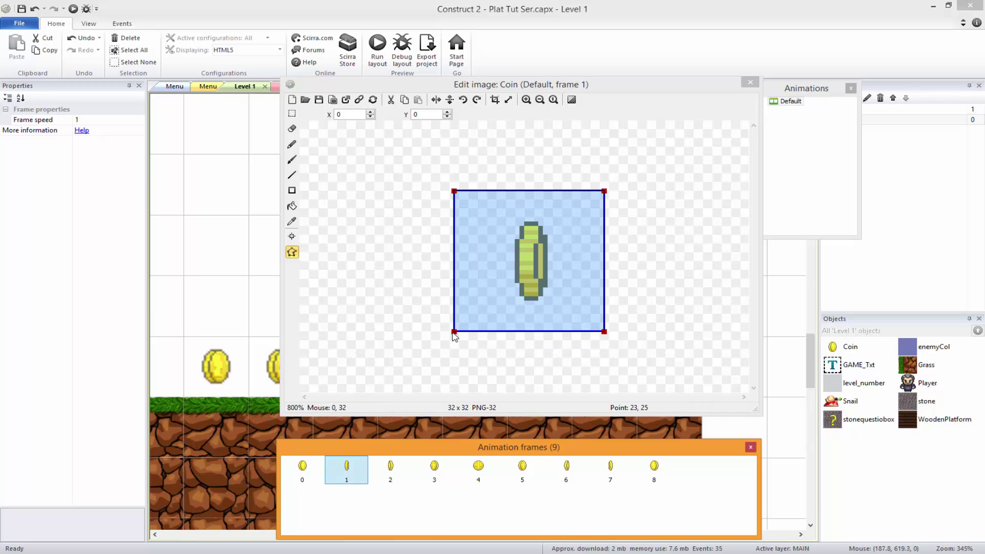
drag(453, 333, 514, 302)
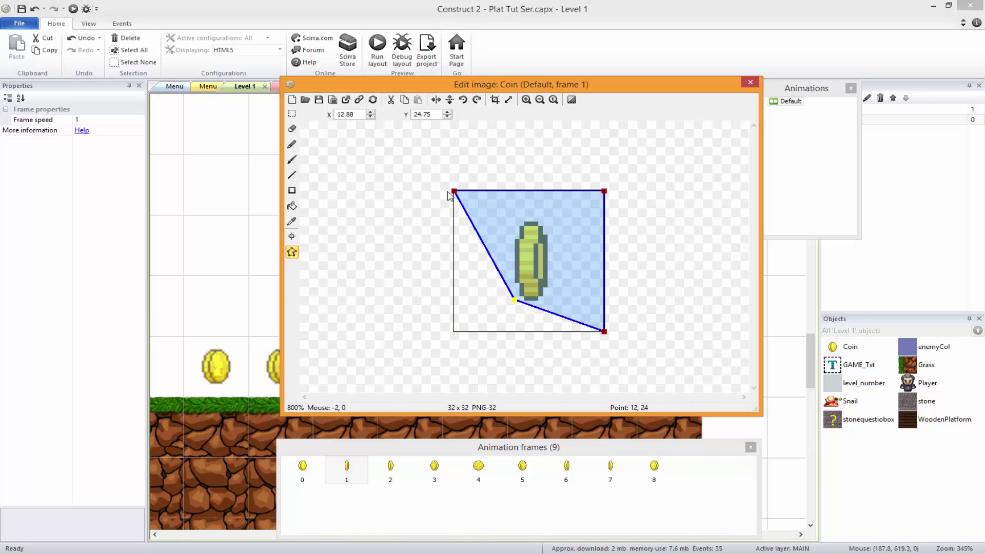
drag(453, 191, 502, 224)
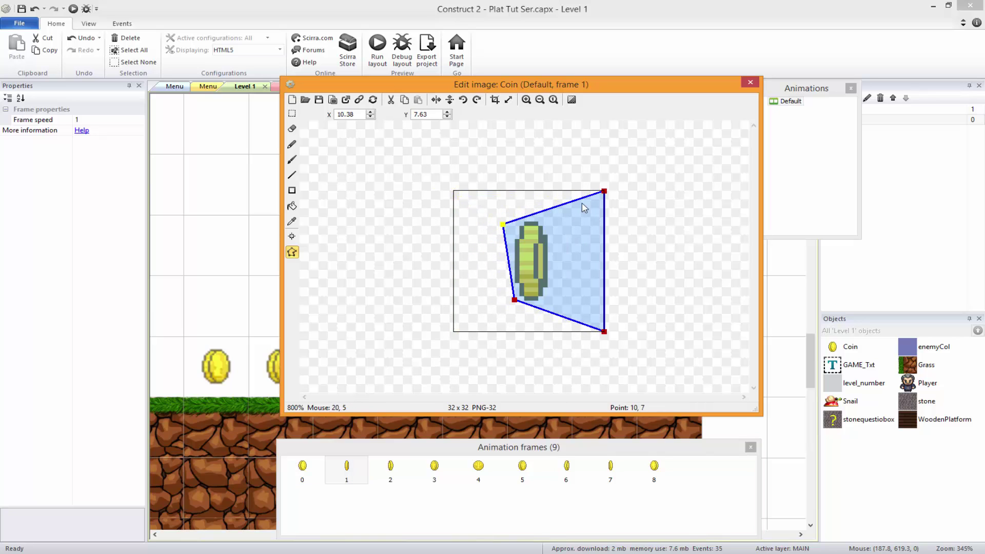
drag(603, 191, 559, 212)
click(572, 100)
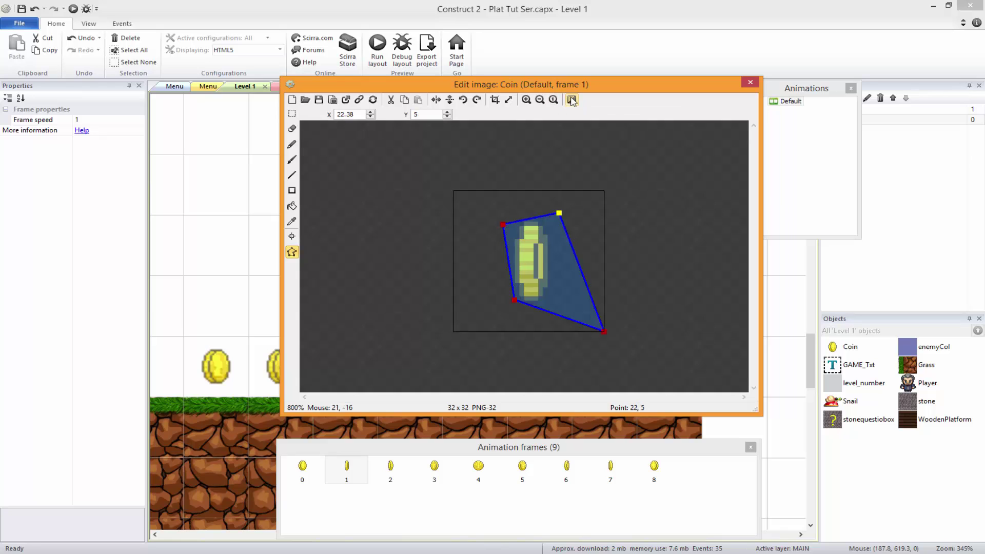
drag(604, 331, 550, 307)
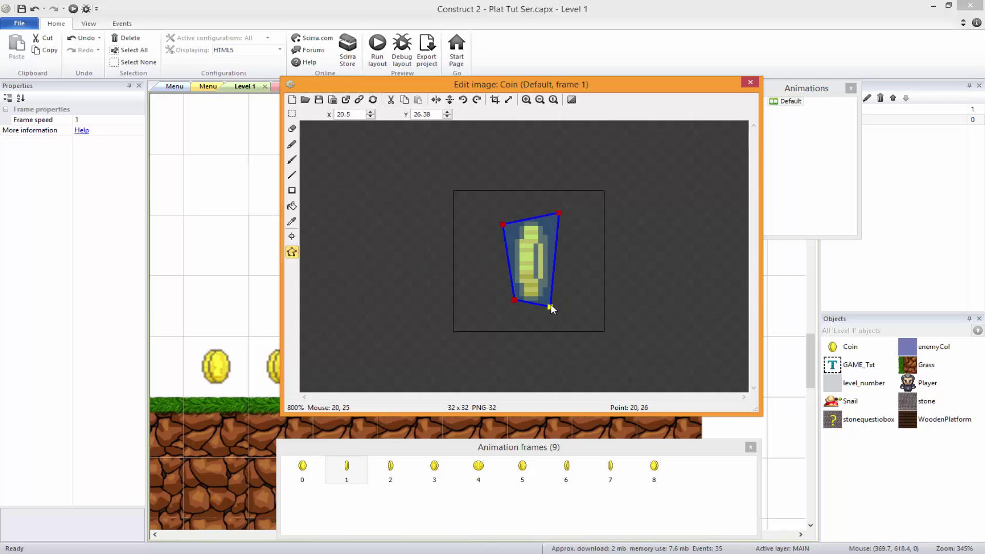
Step: Tighten frame 2's collision polygon around the coin, with the upper-left corner at about (8.8, 7.9) and the lower-right at about (22, 26)
click(397, 486)
click(403, 464)
drag(454, 331, 505, 302)
key(ctrl+z)
key(Return)
drag(452, 192, 495, 226)
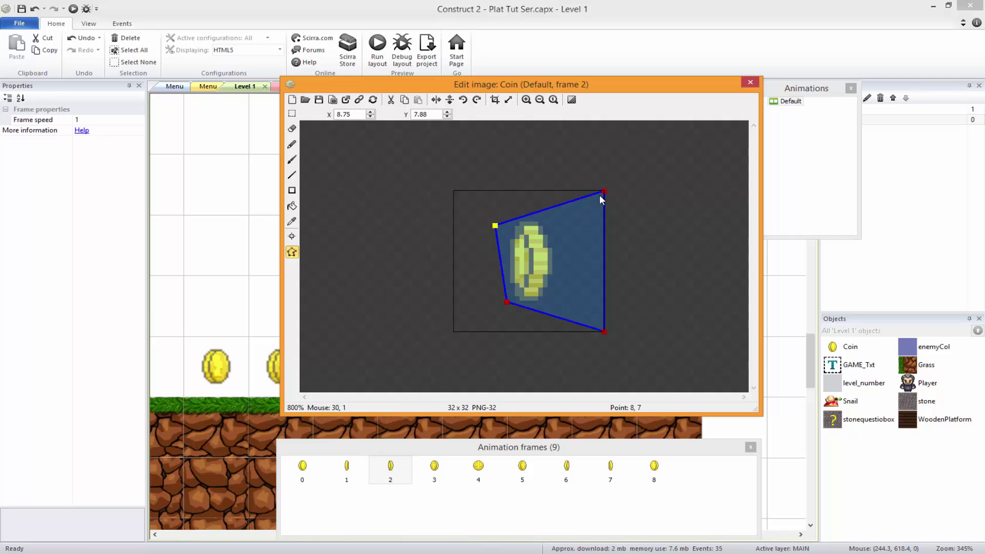
drag(601, 193, 545, 213)
drag(603, 332, 558, 310)
Step: Reshape frame 3's collision polygon, pulling its upper corners in towards the coin, and close the image editor
click(443, 474)
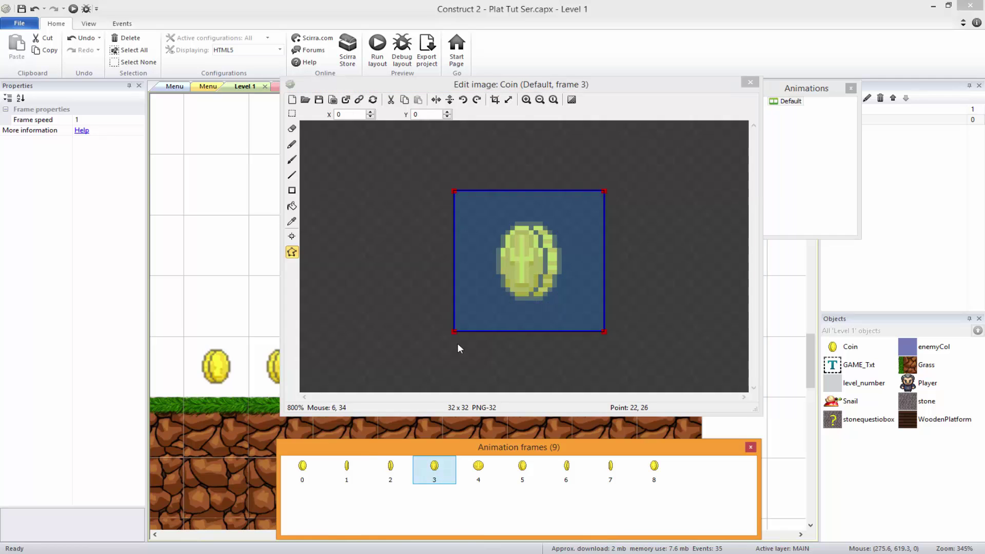
click(451, 330)
click(454, 331)
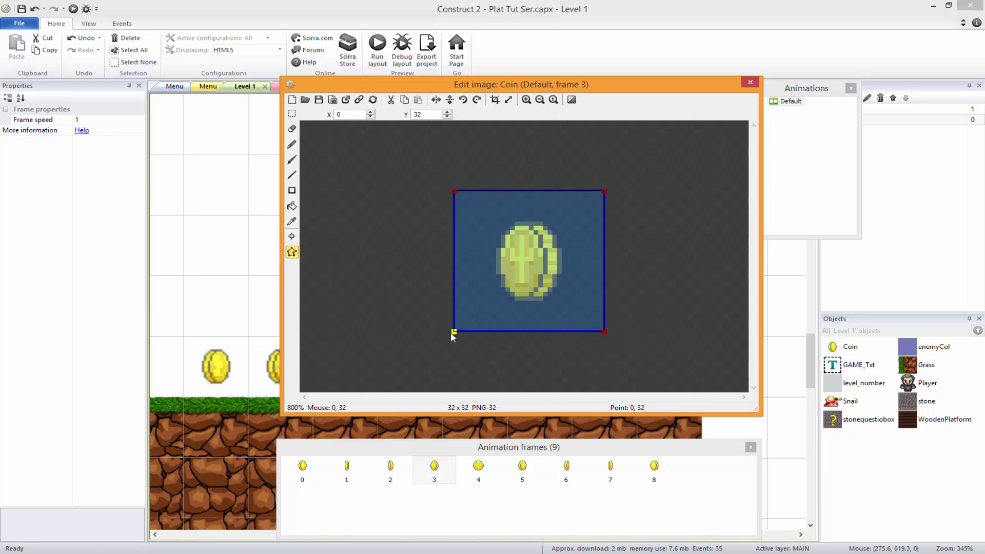
mouse_move(451, 331)
mouse_down()
mouse_move(466, 317)
mouse_move(448, 334)
mouse_up()
click(599, 191)
drag(454, 191, 546, 276)
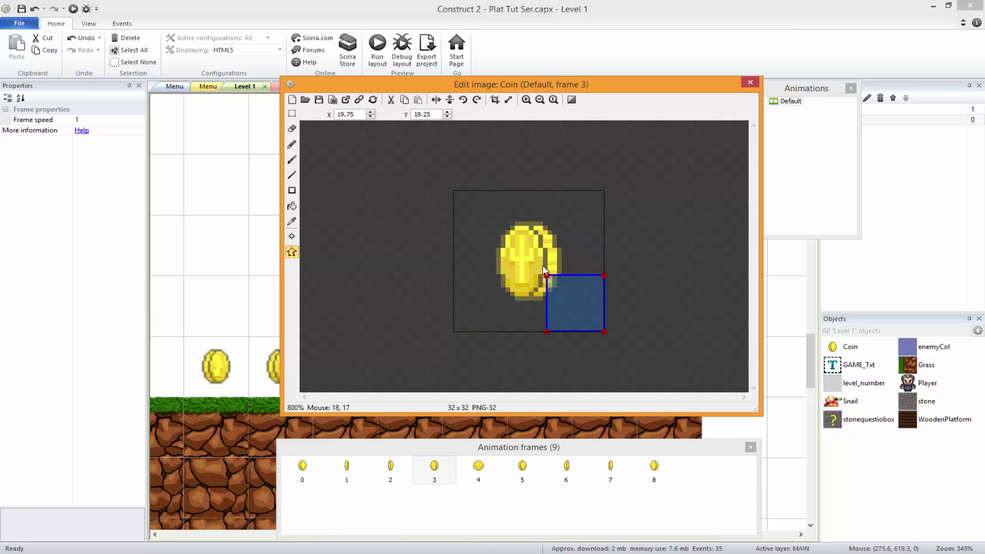
key(ctrl+z)
key(ctrl+z)
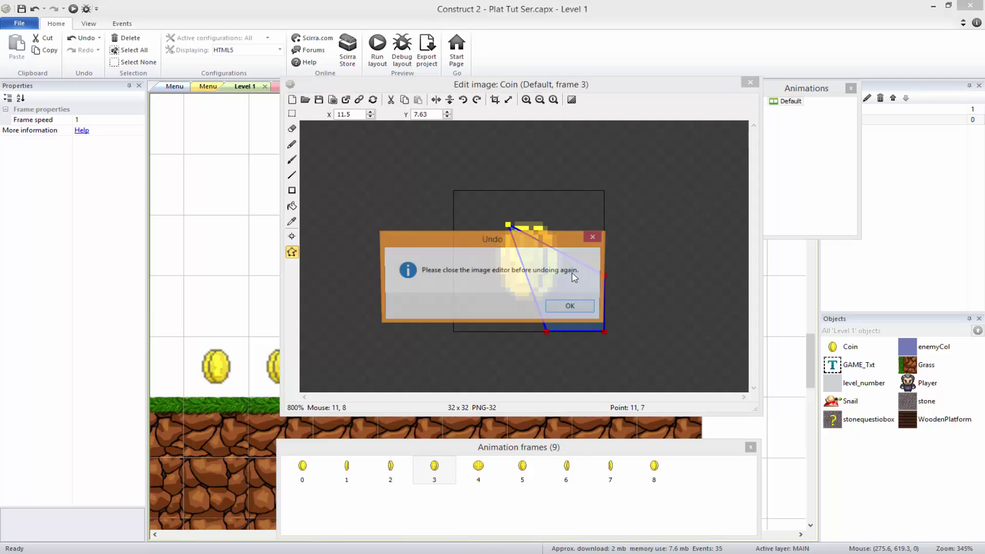
click(569, 306)
drag(509, 225, 486, 211)
drag(603, 276, 559, 221)
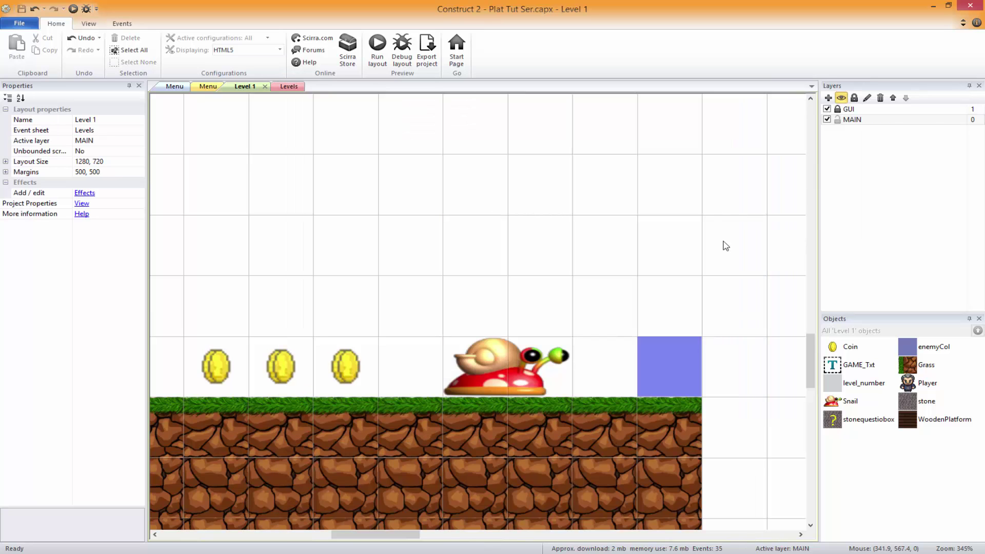
Step: Run the layout and hit the first four question blocks from below, collecting the released coins
click(73, 9)
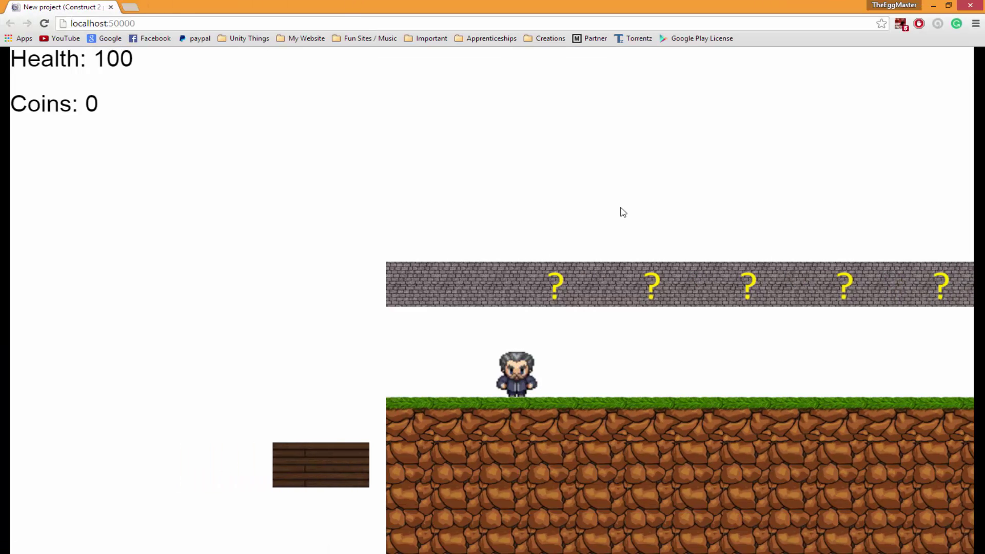
key(Right)
key(Left)
key(Up)
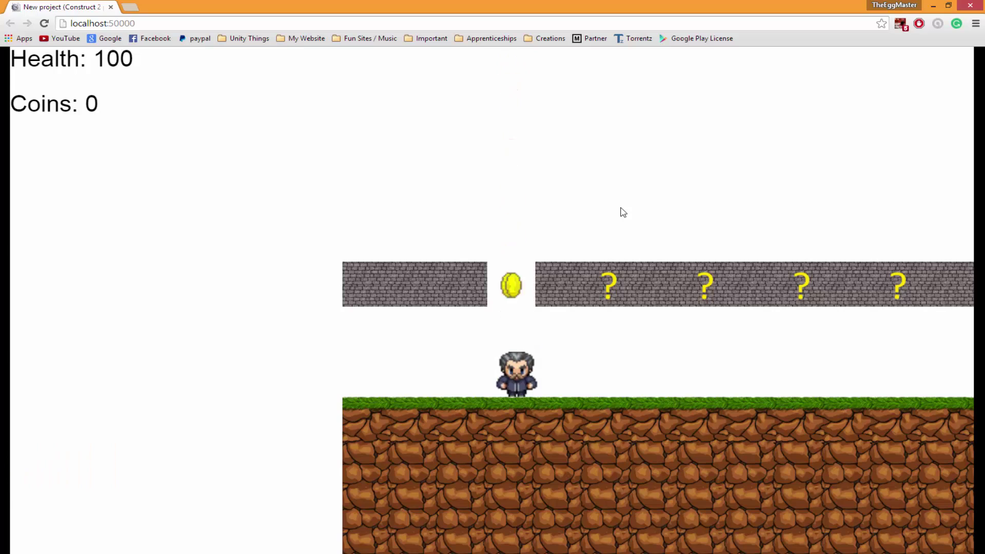
key(Right)
key(Left)
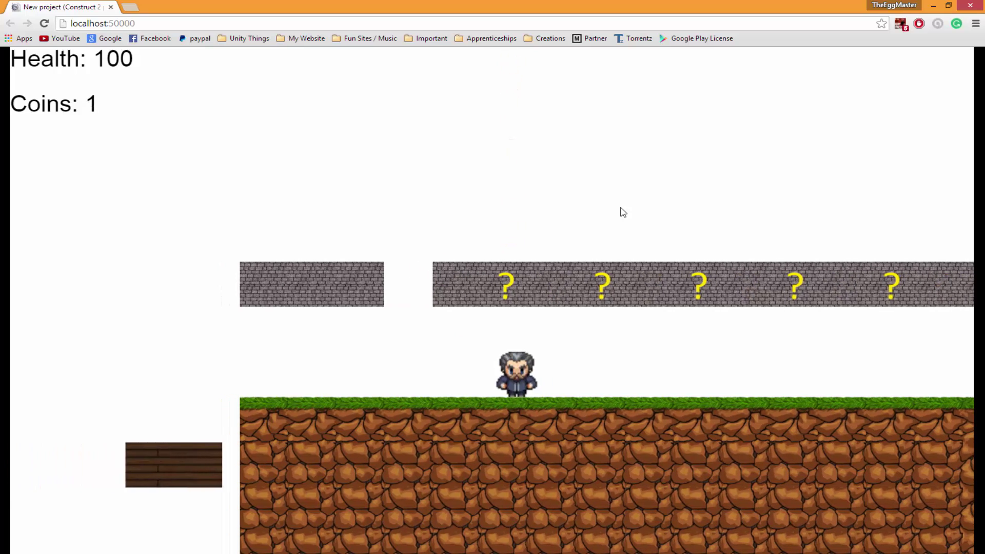
key(Up)
key(Right)
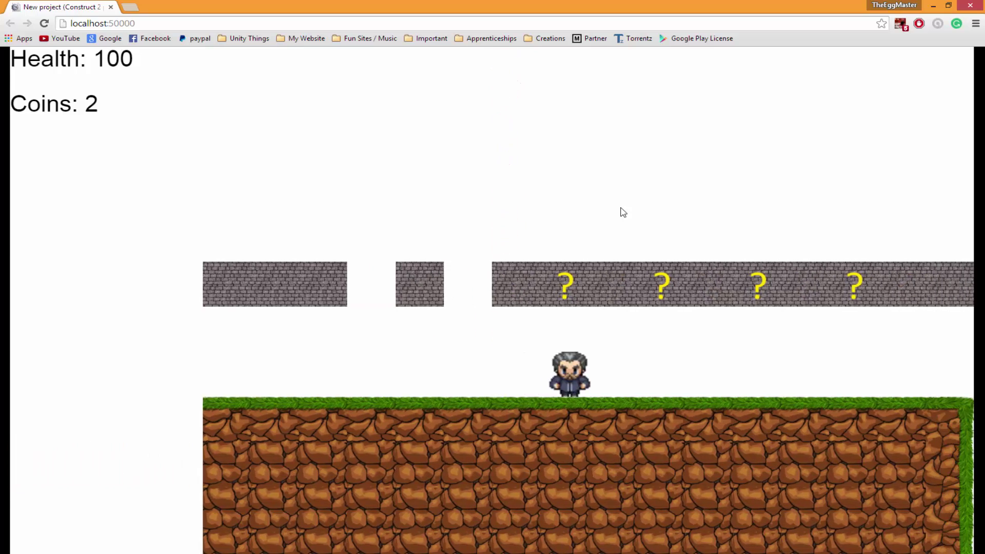
key(Up)
key(Right)
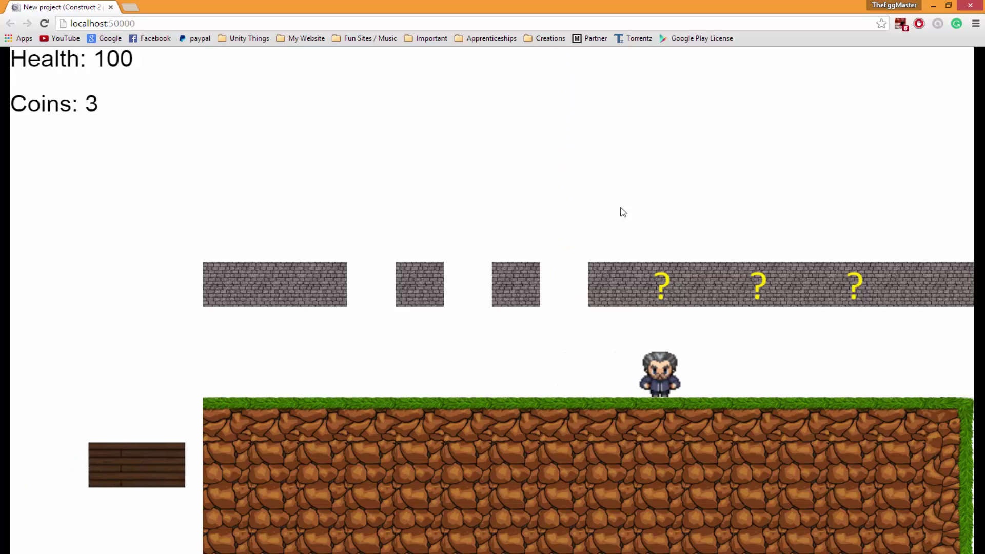
key(Up)
Step: Climb onto the row of blocks, jump on a question block from above, and drop back to the ground
key(Right)
key(Left)
key(Right)
key(Up)
key(Left)
key(Up)
key(Up)
key(Up)
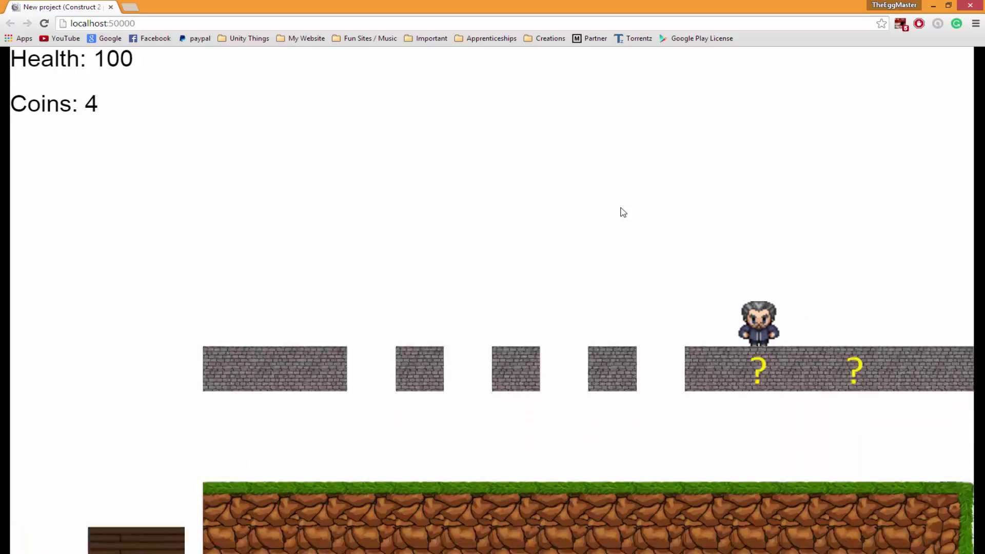
key(Up)
key(Up)
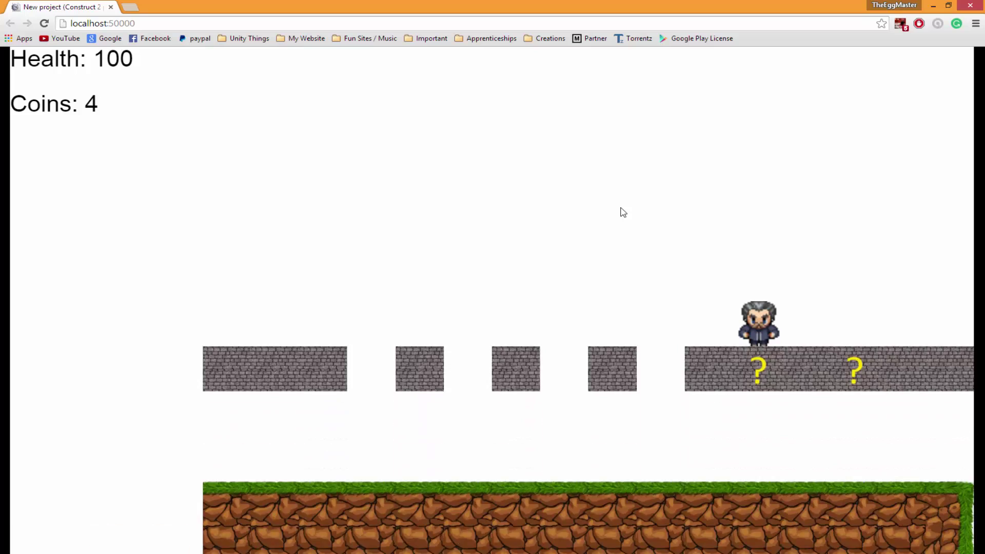
Step: Hit the last two question blocks from below, collect their coins, and close the preview
key(Up)
key(Left)
key(Right)
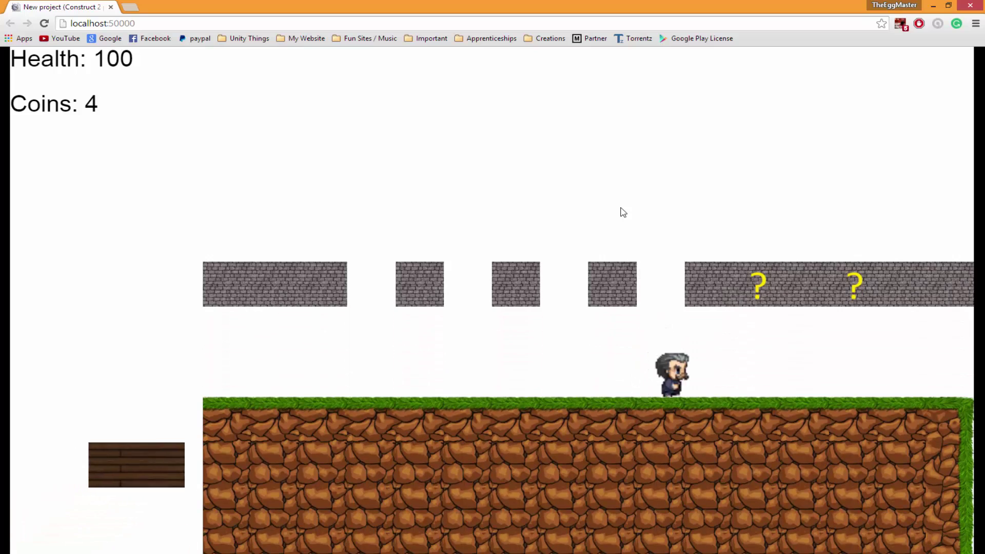
key(Right)
key(Up)
key(Right)
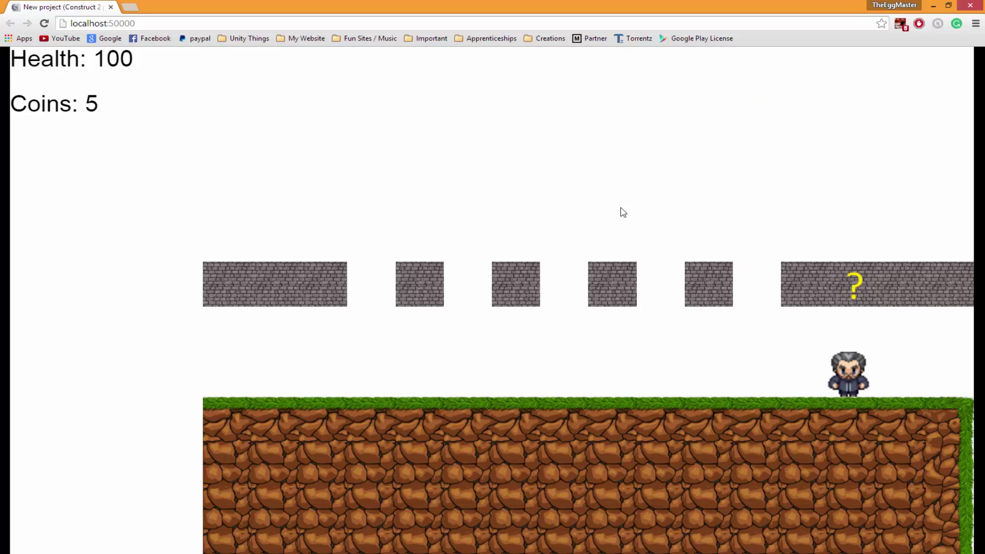
key(Up)
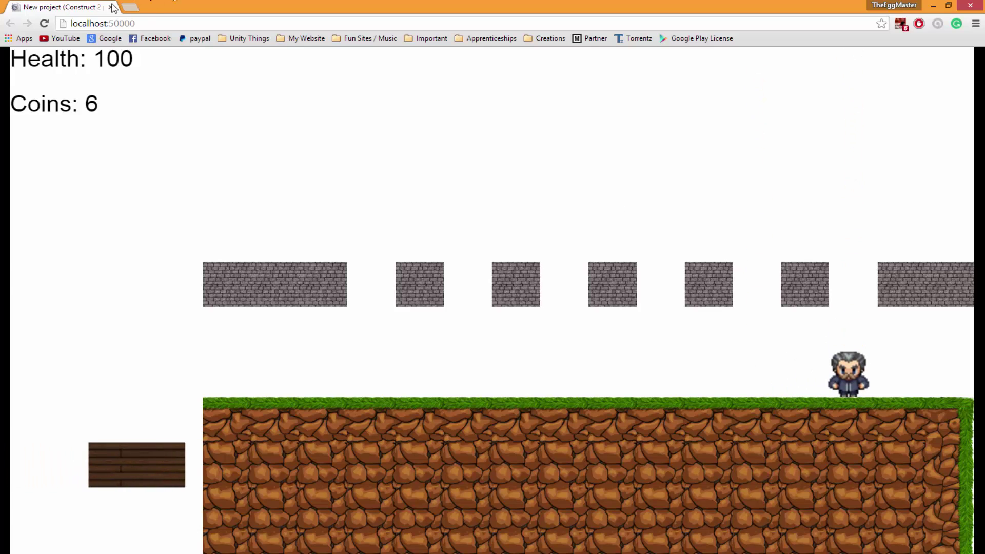
click(111, 7)
Step: Review the Player Y comparisons in the stonequestiobox and Snail collision sub-events of the Levels event sheet, leaving their parameters as they are
click(280, 86)
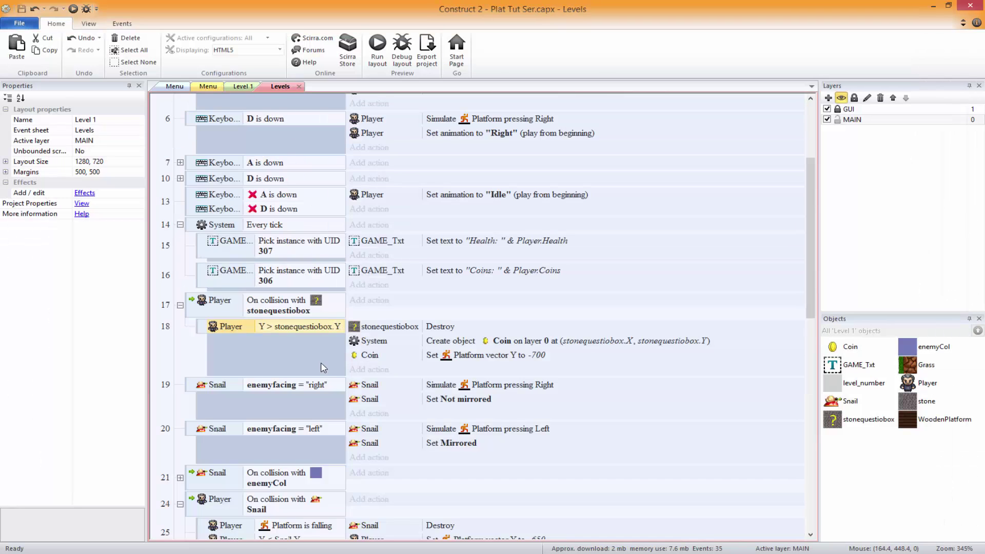
double_click(270, 328)
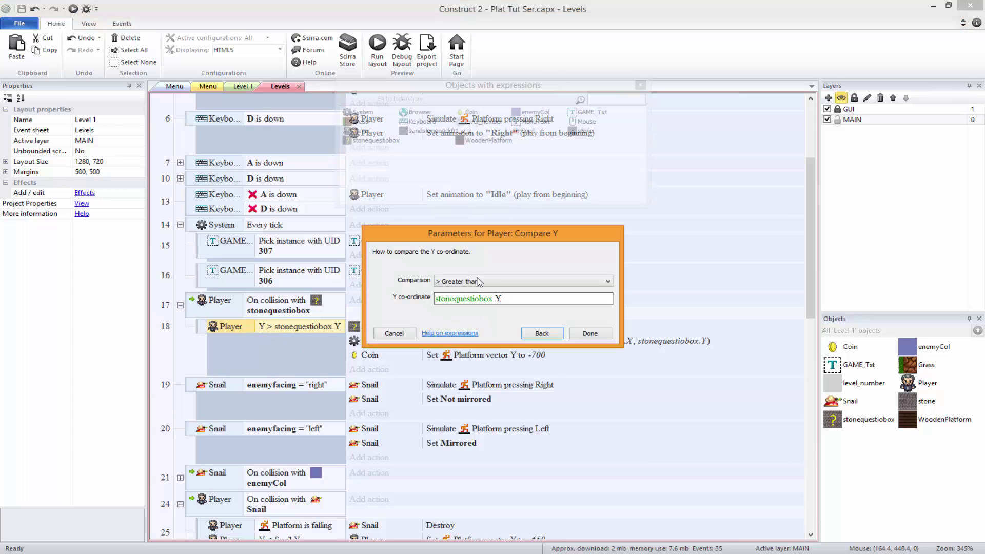
click(589, 334)
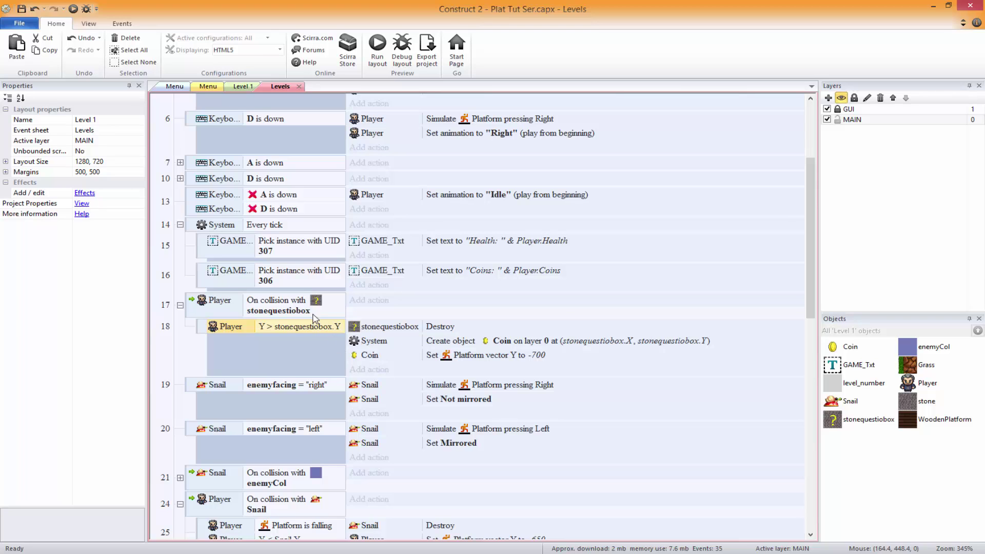
scroll(304, 315, down, 4)
double_click(283, 427)
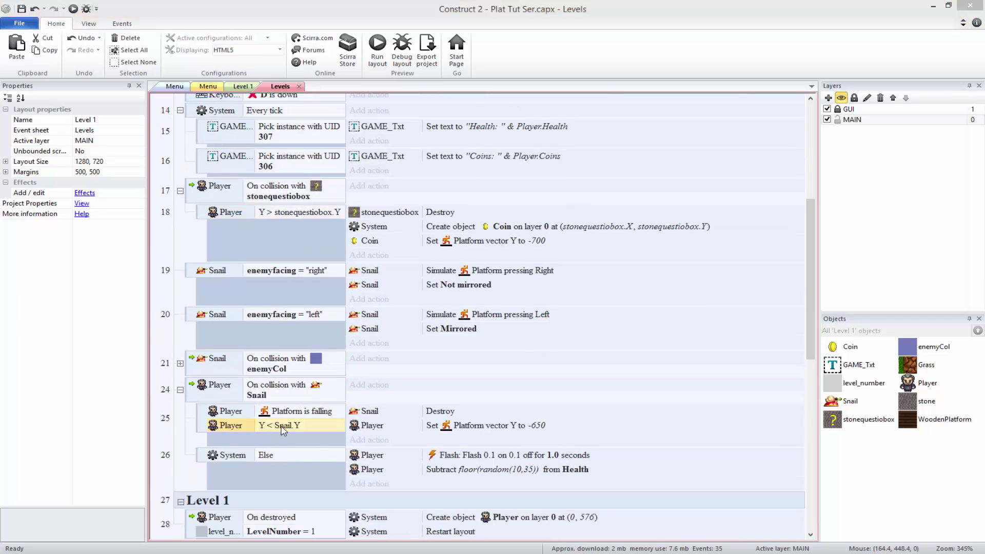
click(589, 333)
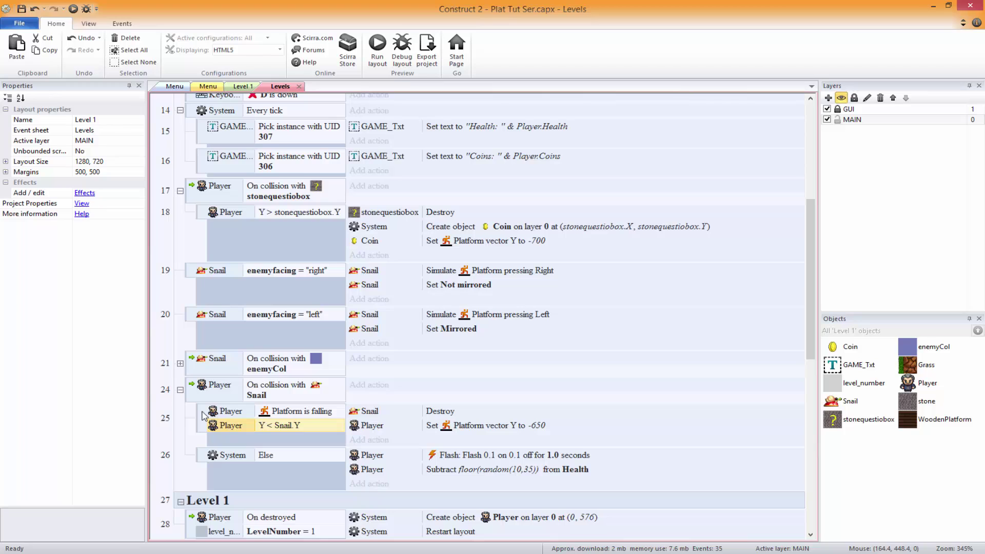
Step: Review the stonequestiobox sub-event's actions that create the Coin and set its Platform vector Y
scroll(376, 357, up, 4)
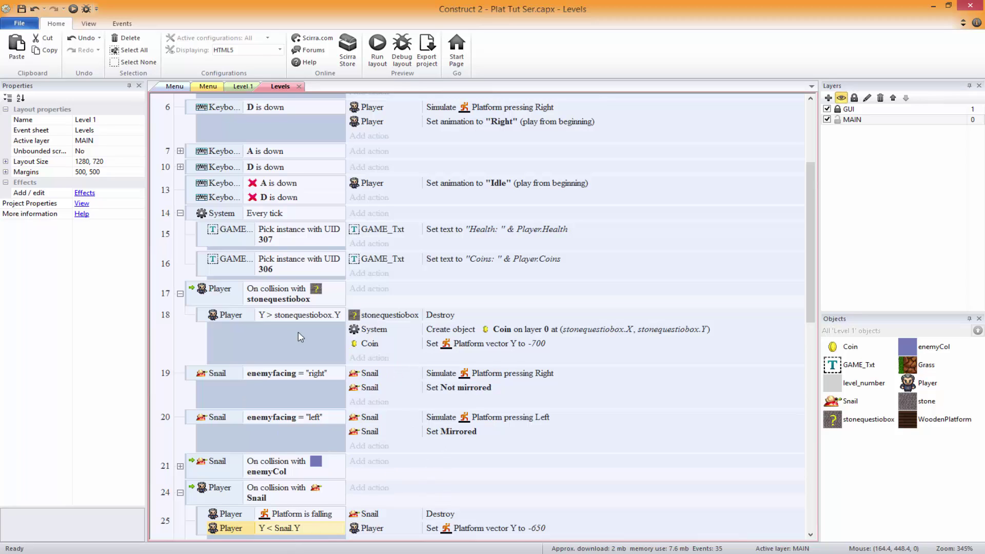
click(263, 347)
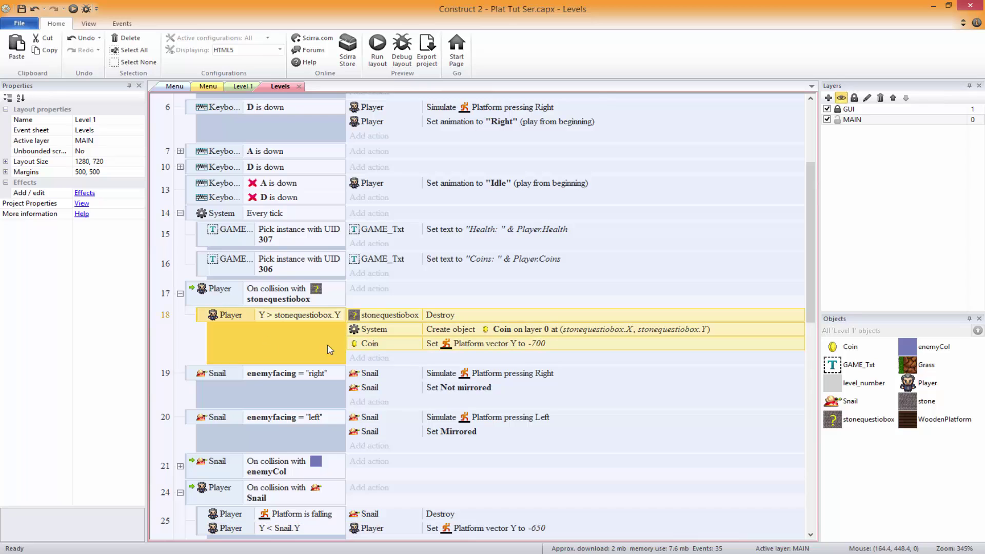
click(478, 334)
click(482, 345)
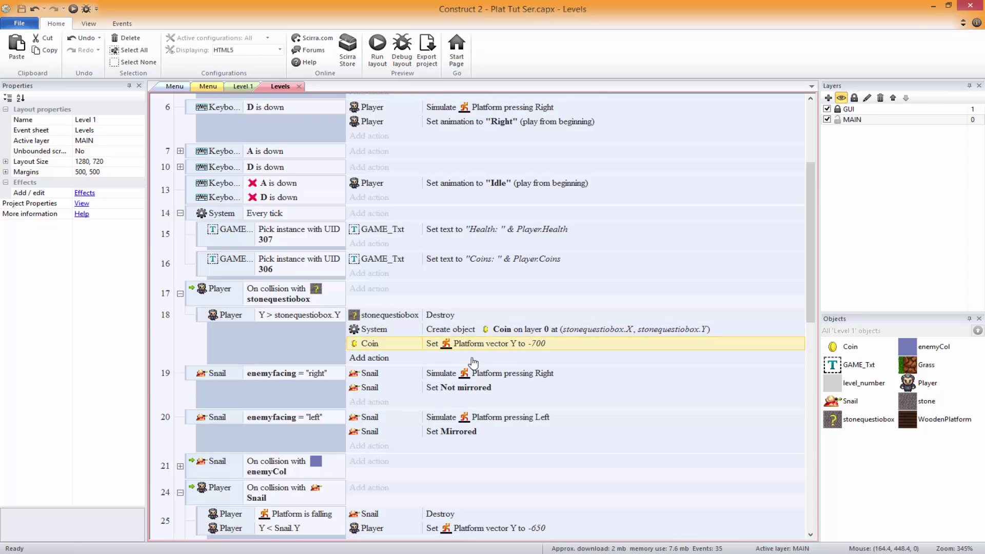
scroll(495, 388, down, 3)
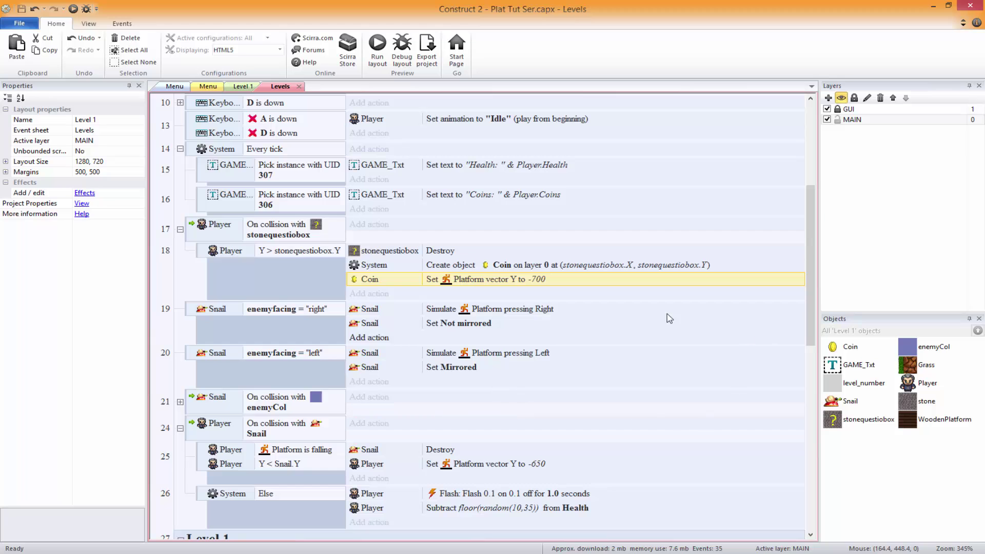
Step: Return to the Level 1 layout and look over the section with the player and the question blocks
click(243, 86)
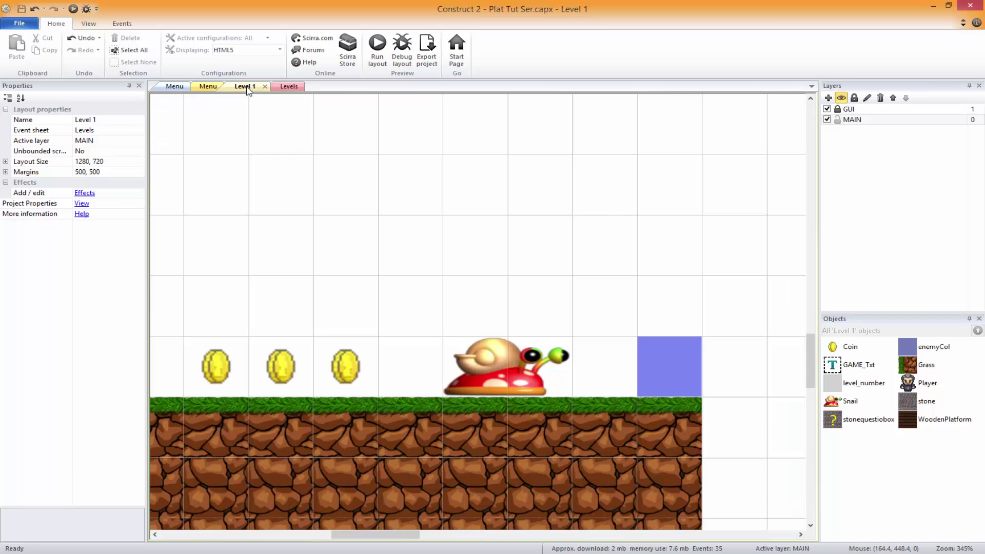
ctrl+scroll(456, 438, down, 6)
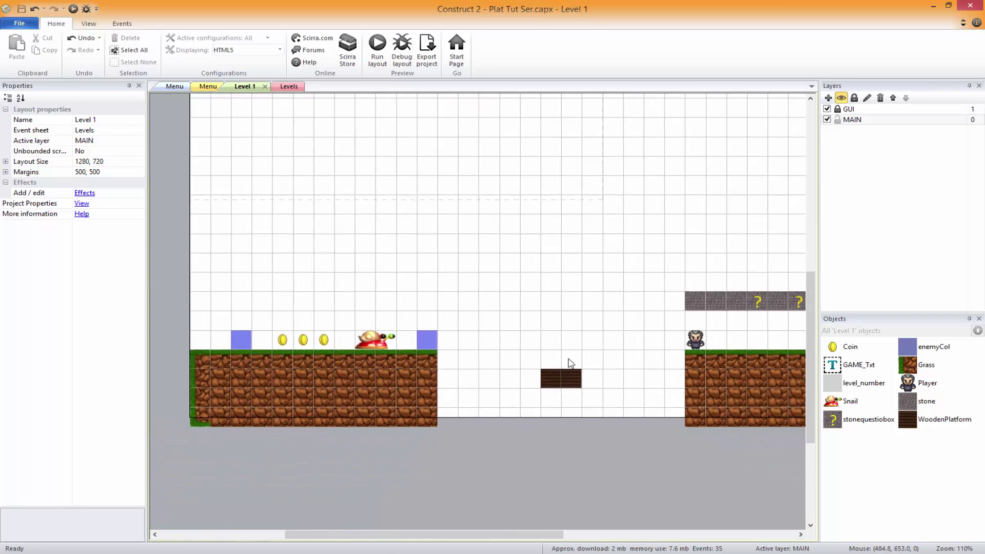
middle_drag(720, 362, 496, 349)
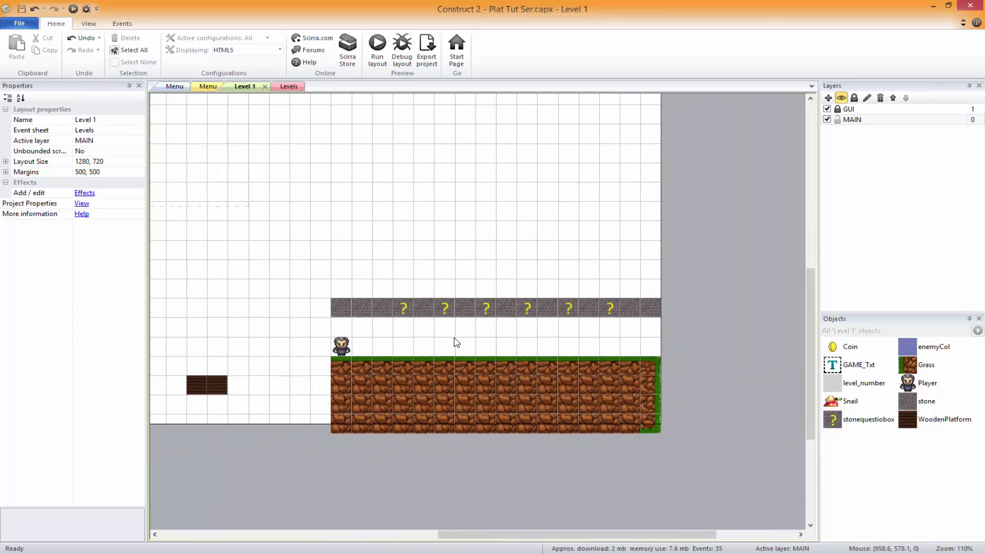